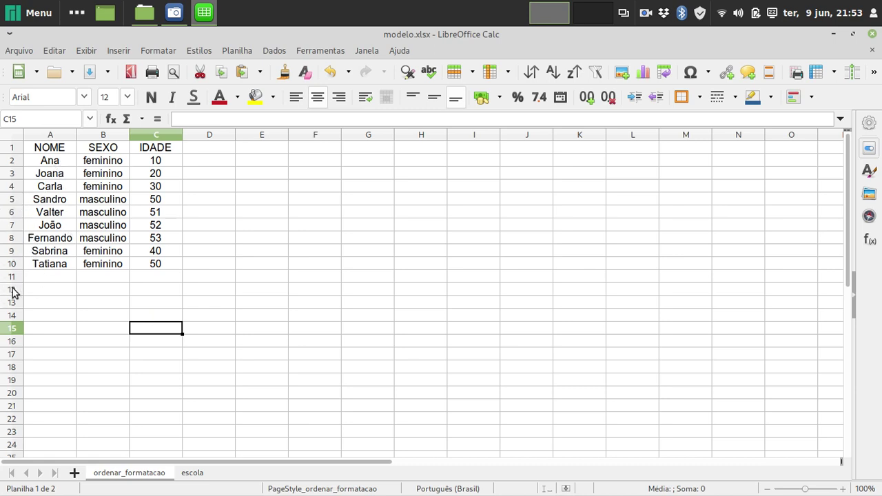
scroll(93, 372, "down", 16)
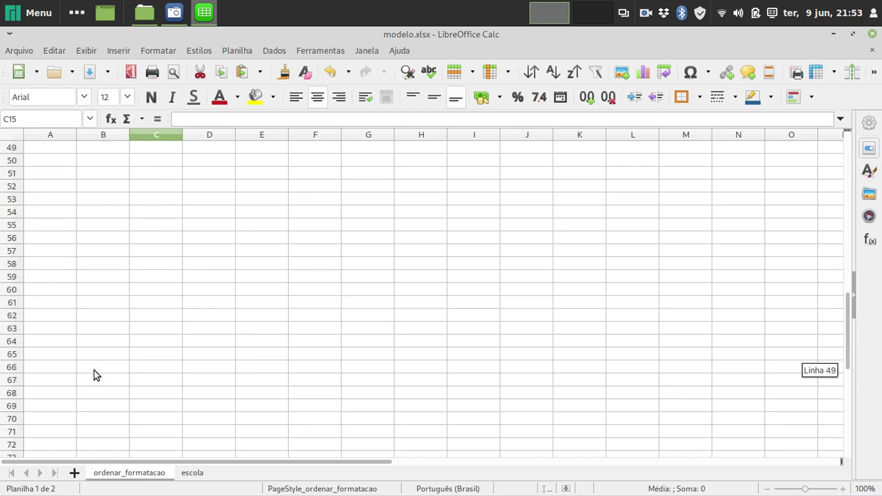
scroll(93, 372, "up", 16)
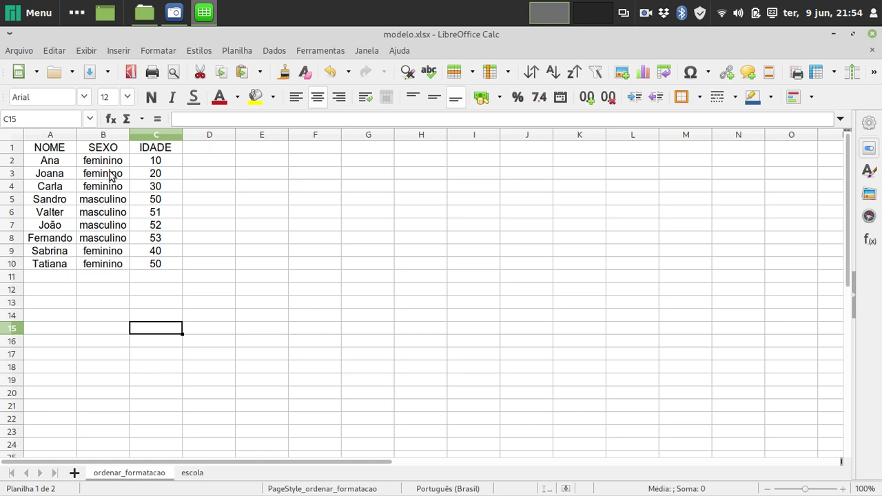
Start a conditional format on the whole SEXO column with a condition that the cell value is equal to "feminino"
left_click(103, 135)
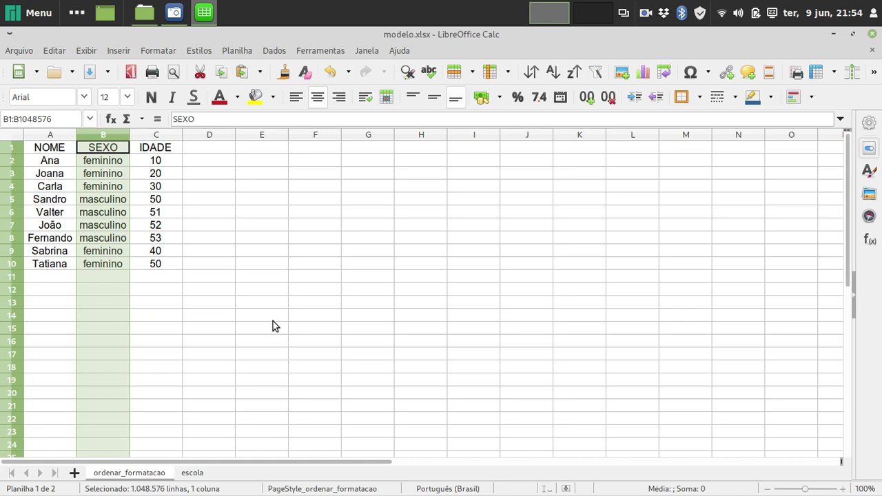
left_click(159, 52)
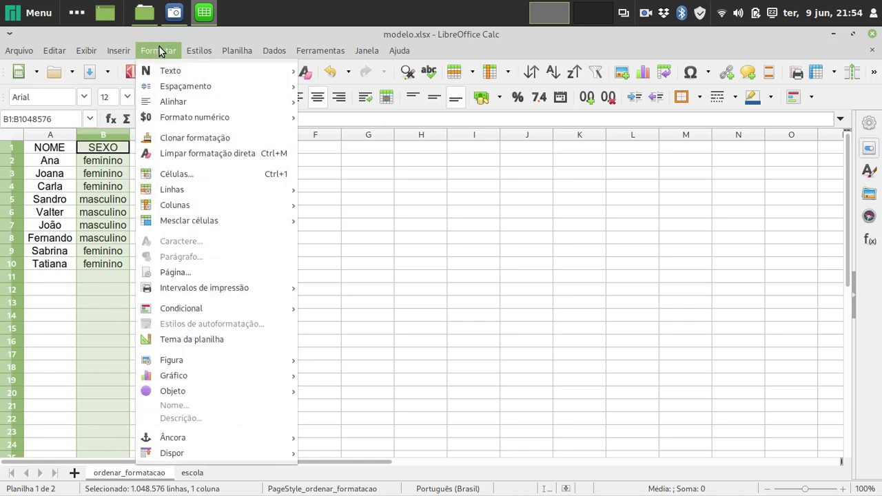
mouse_move(209, 314)
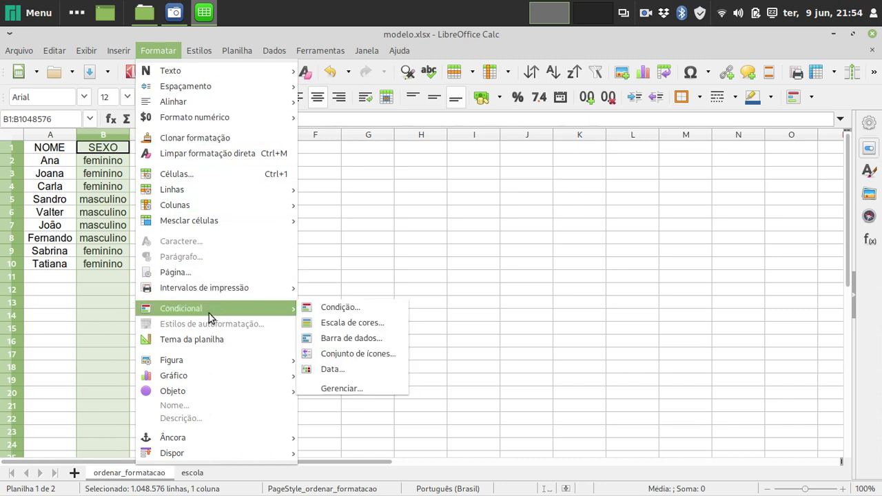
left_click(318, 307)
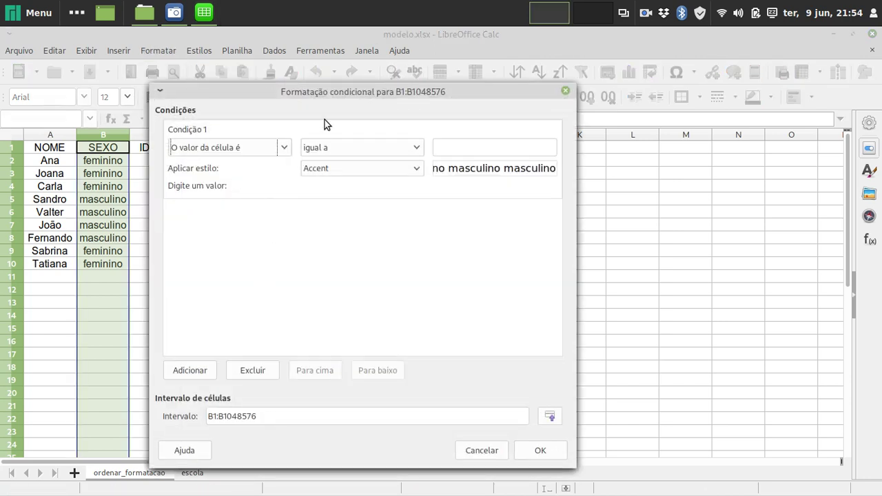
left_click_drag(328, 101, 462, 98)
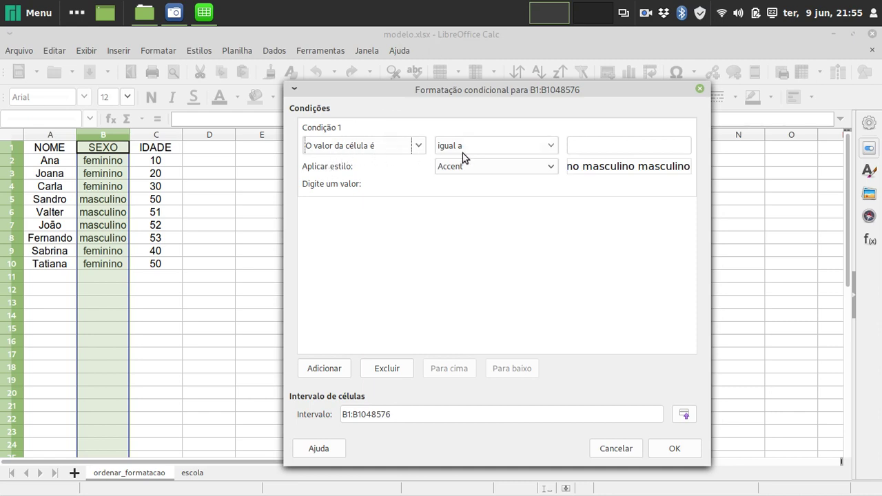
left_click_drag(574, 89, 544, 89)
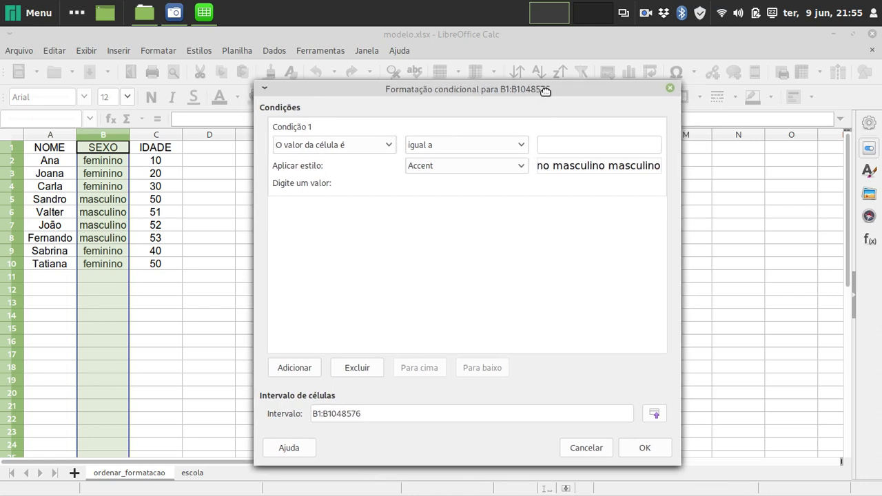
left_click(559, 143)
type("\"")
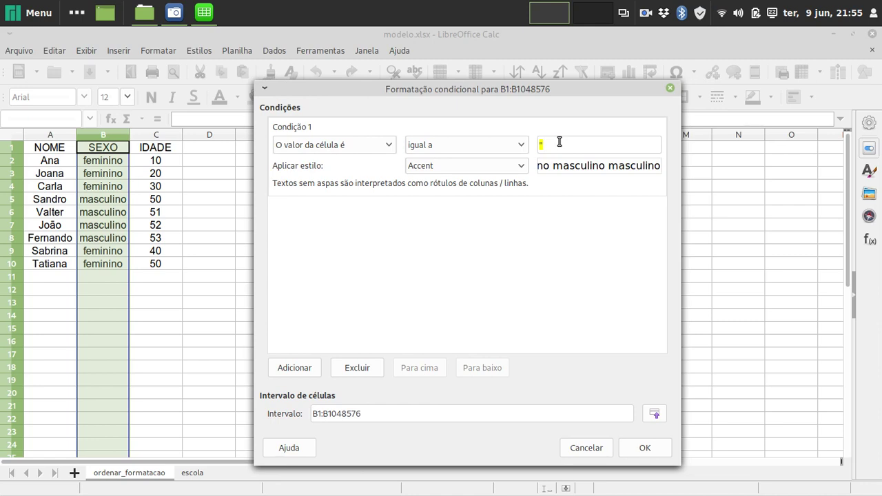
type("feminino\"")
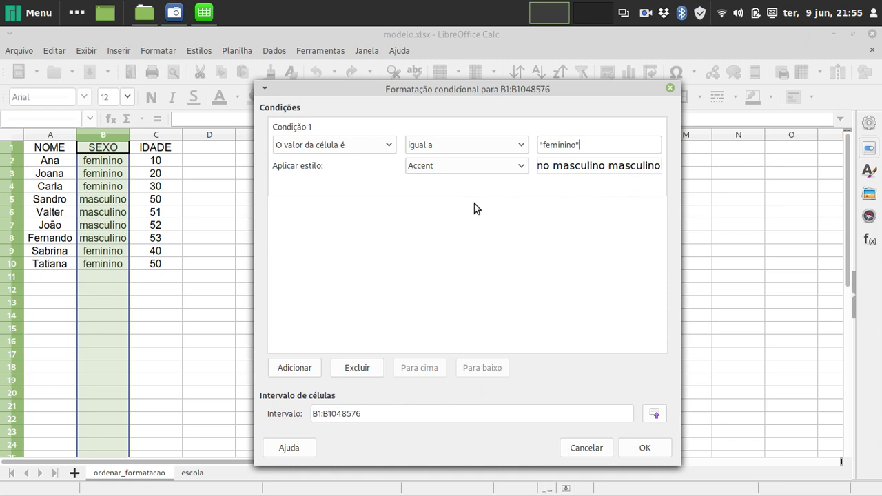
Create a new cell style with a Magenta font colour for the "feminino" condition
left_click(476, 167)
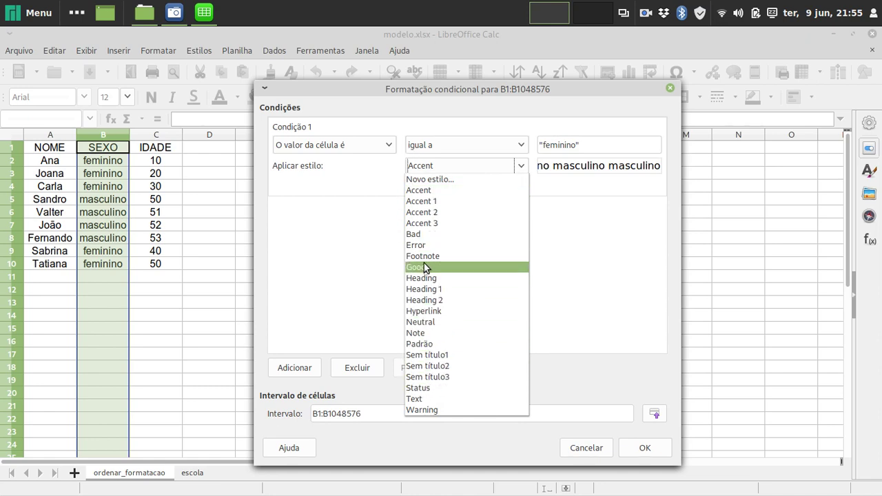
left_click(444, 180)
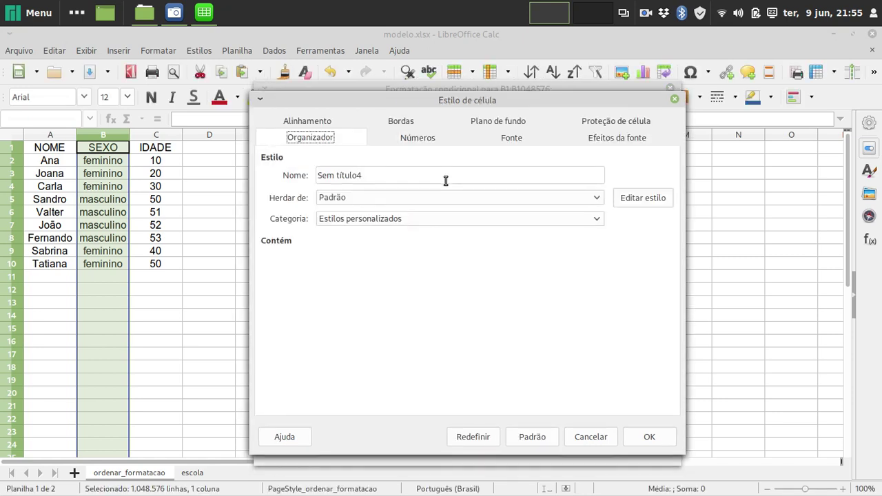
left_click(604, 140)
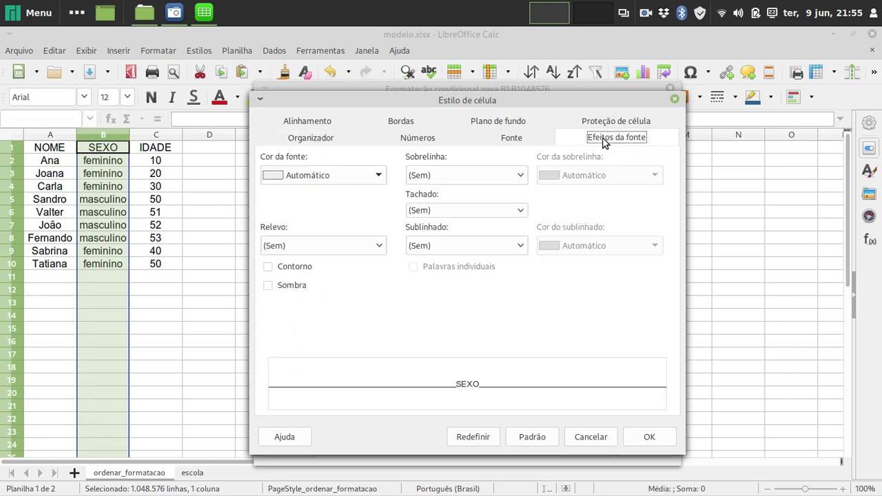
left_click(379, 177)
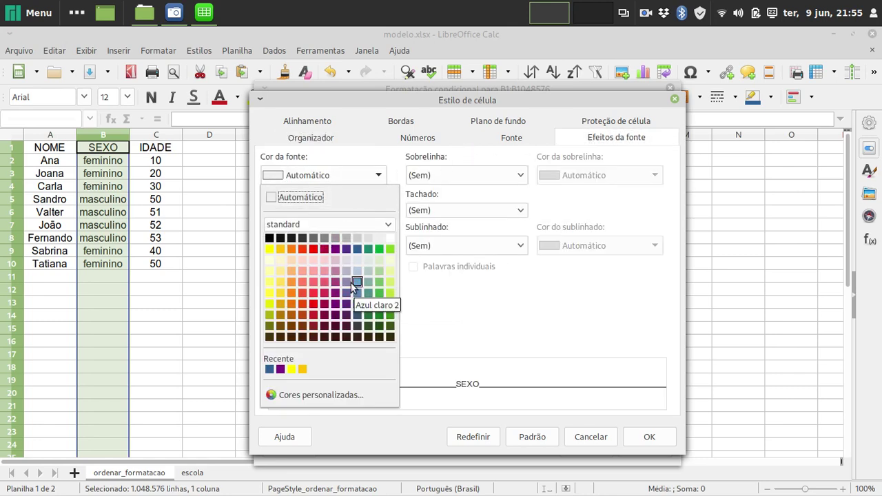
left_click(324, 249)
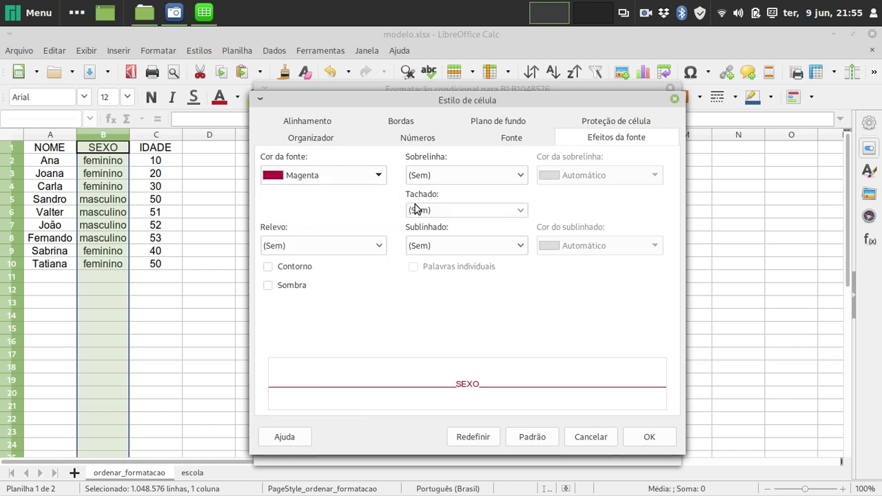
left_click(648, 437)
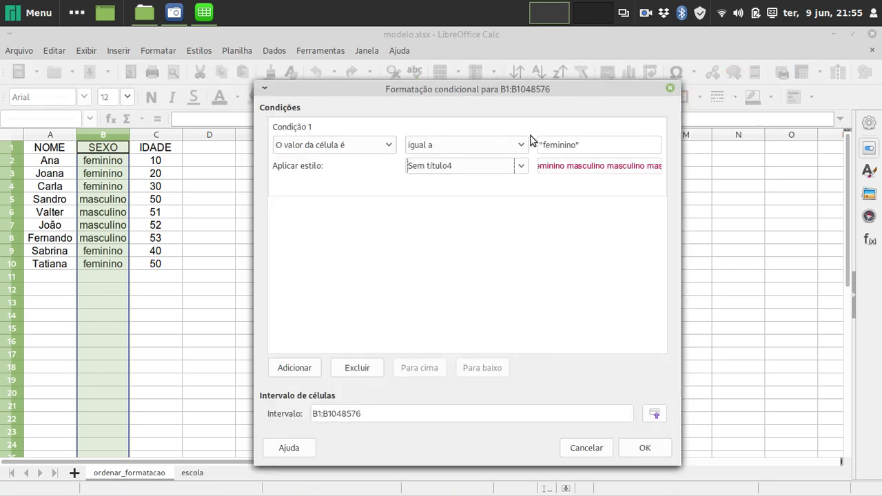
Add a second condition that the cell value is equal to "masculino"
left_click(290, 370)
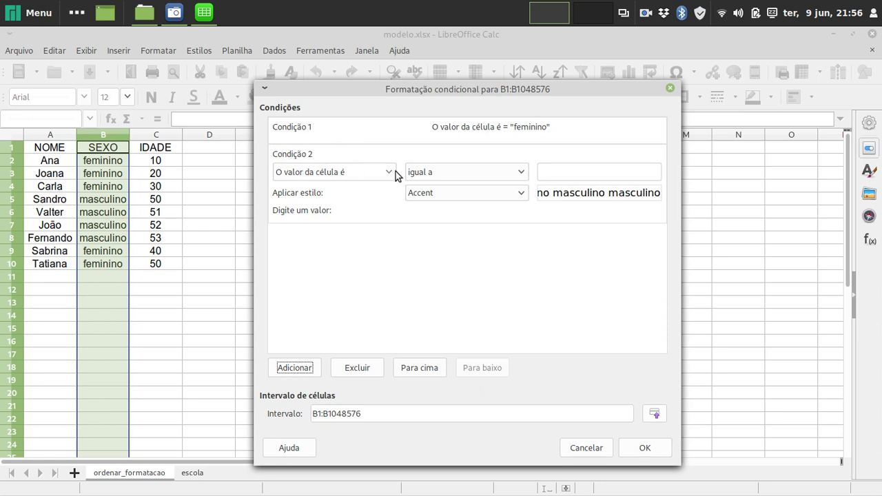
left_click(546, 172)
type("\"")
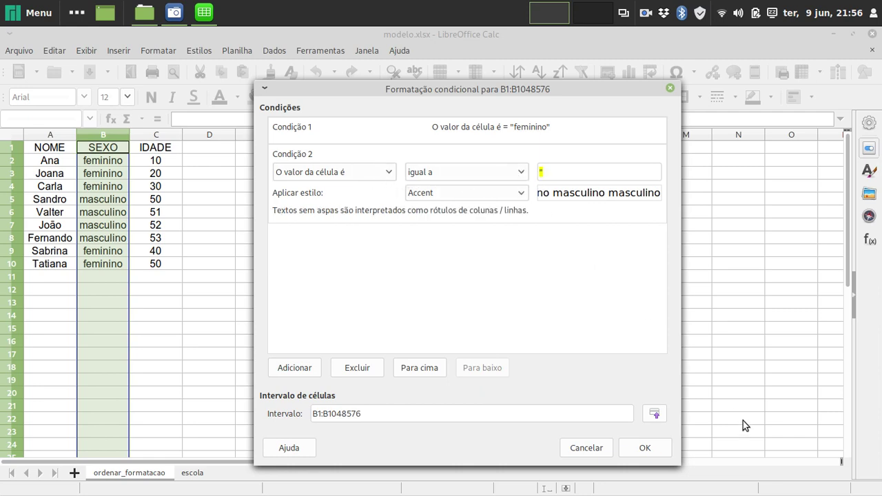
type("mascul")
type("ino")
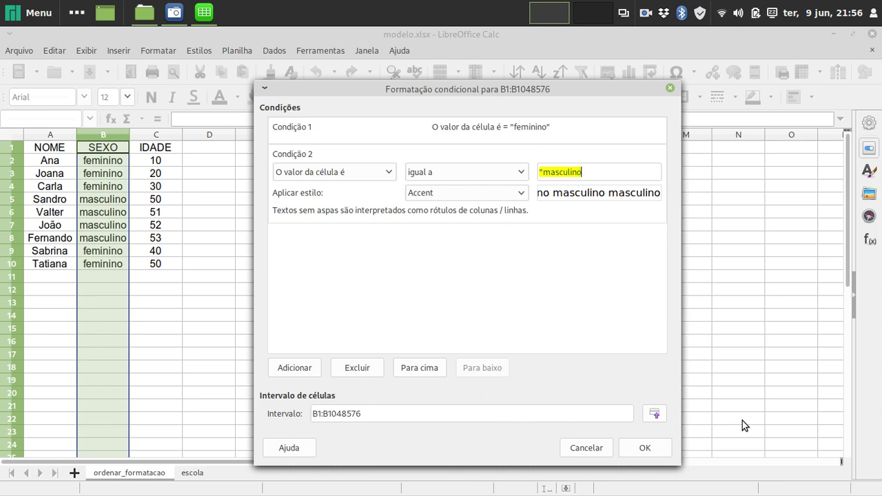
type("\"")
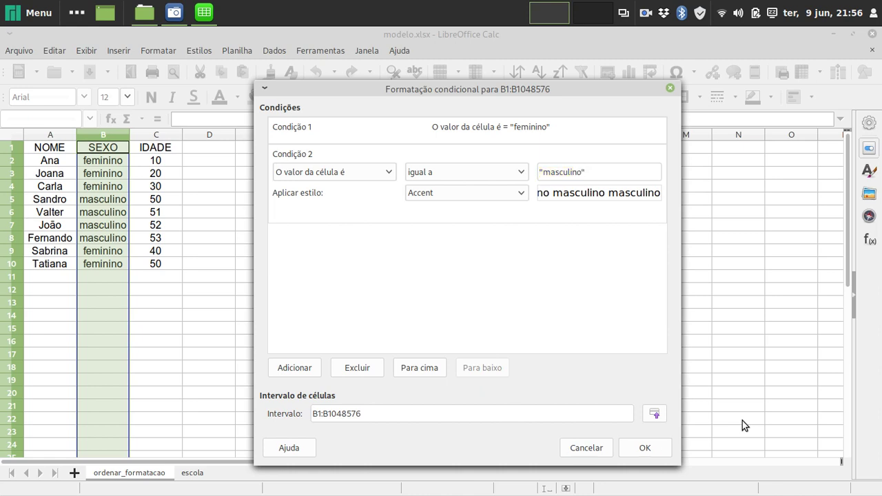
Give the "masculino" condition a new cell style with an Azul font colour and apply the conditional formatting
left_click(520, 194)
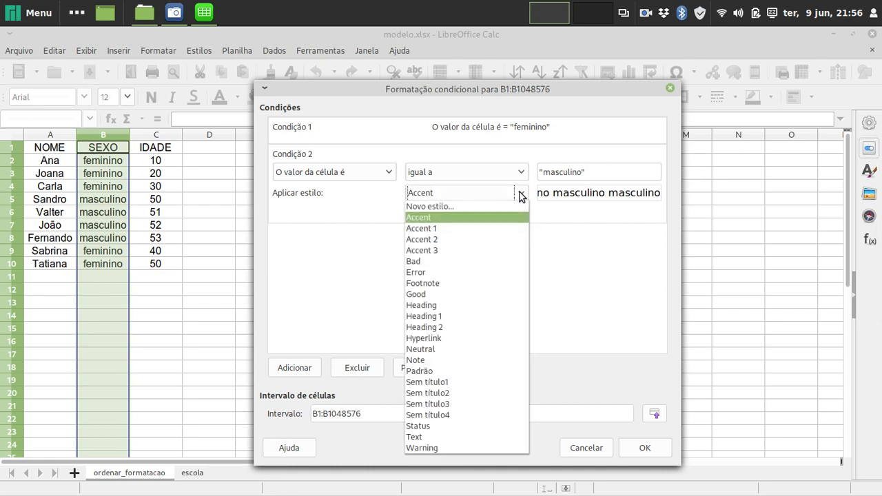
left_click(464, 207)
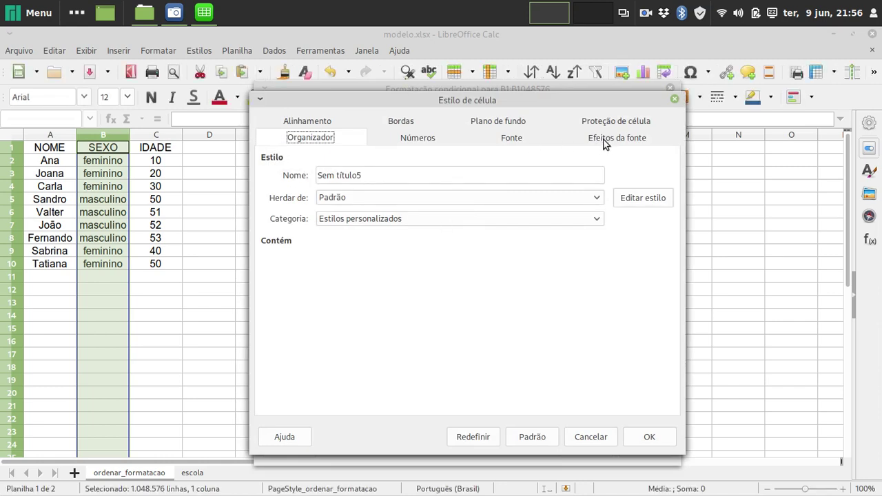
left_click(606, 141)
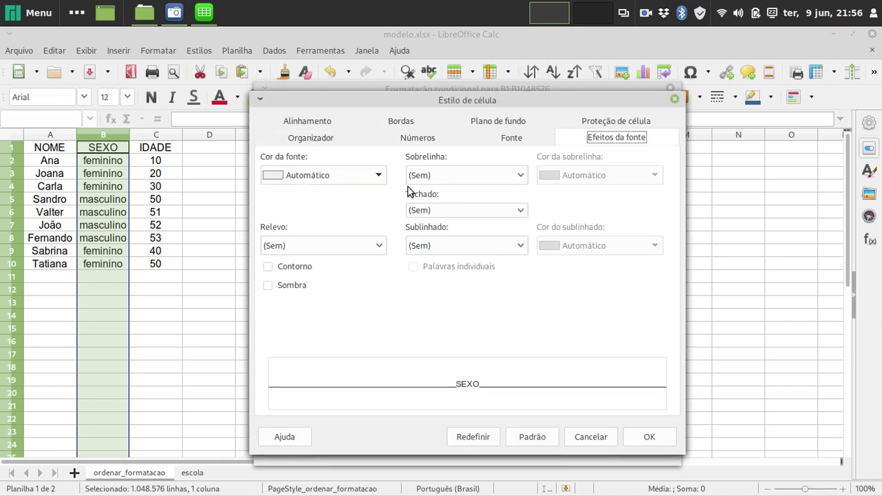
left_click(379, 175)
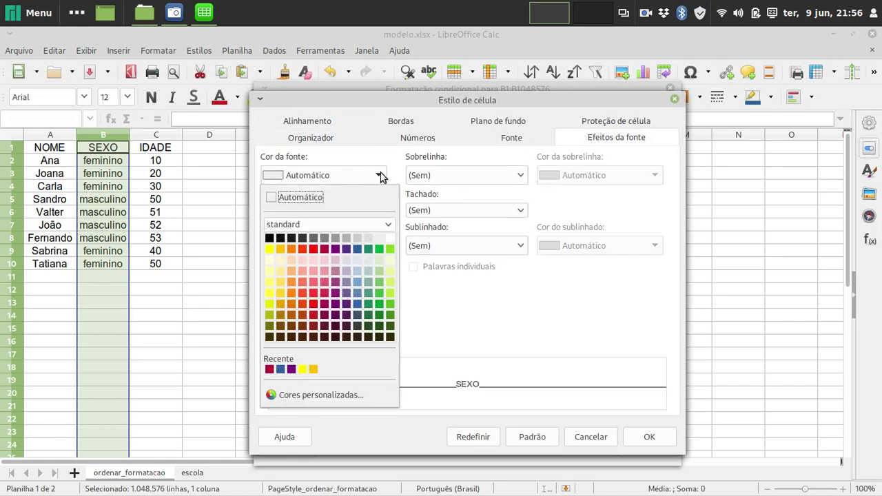
left_click(357, 250)
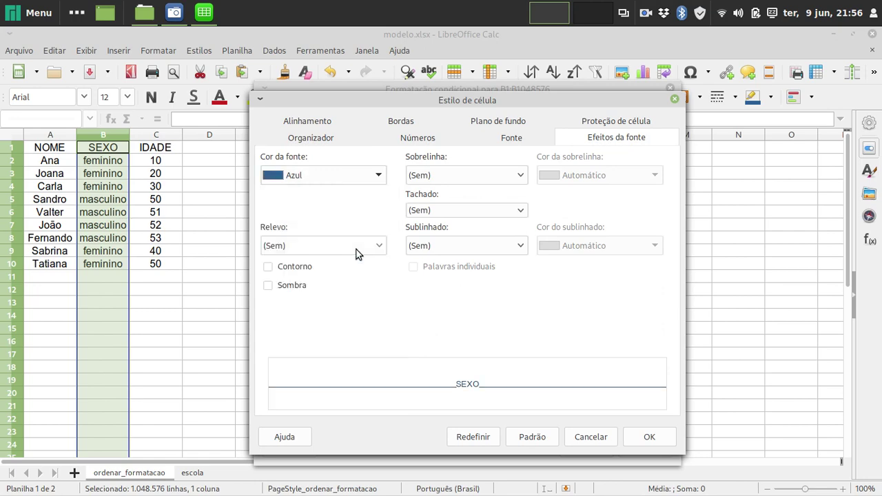
left_click(648, 437)
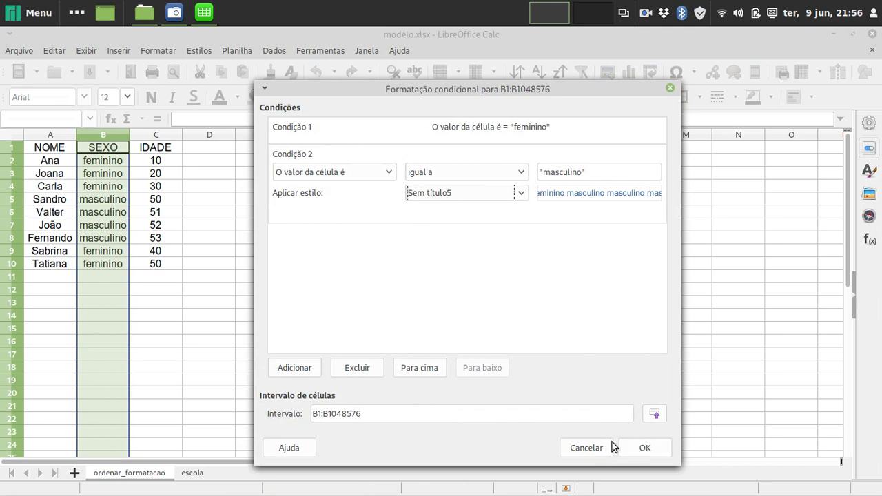
left_click(639, 448)
left_click(427, 266)
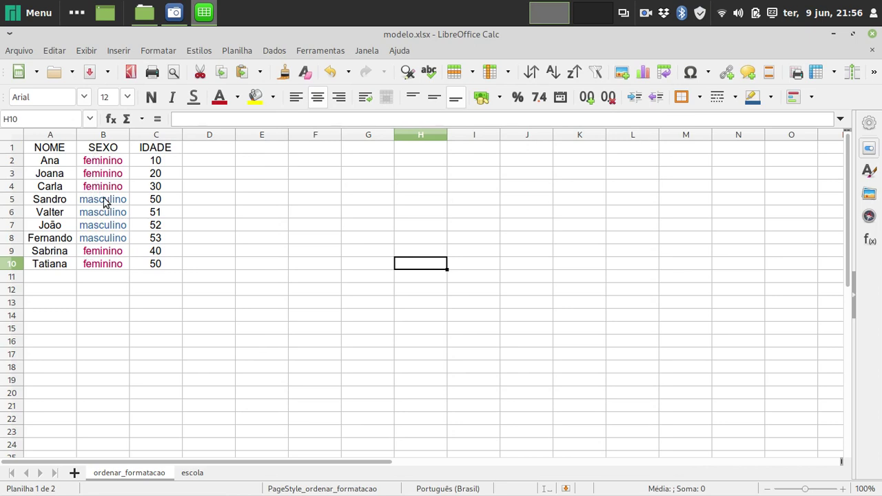
Fill row 11 with a person's first name under NOME, feminino under SEXO and 34 under IDADE
left_click(56, 279)
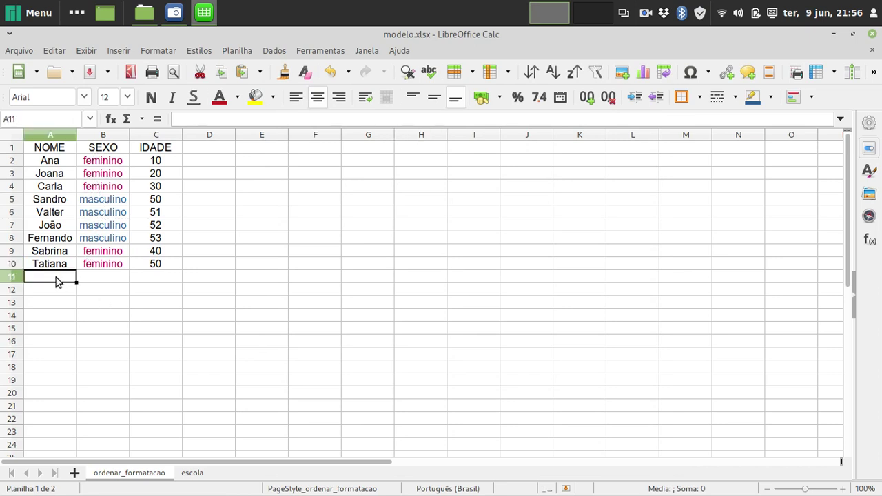
type("S")
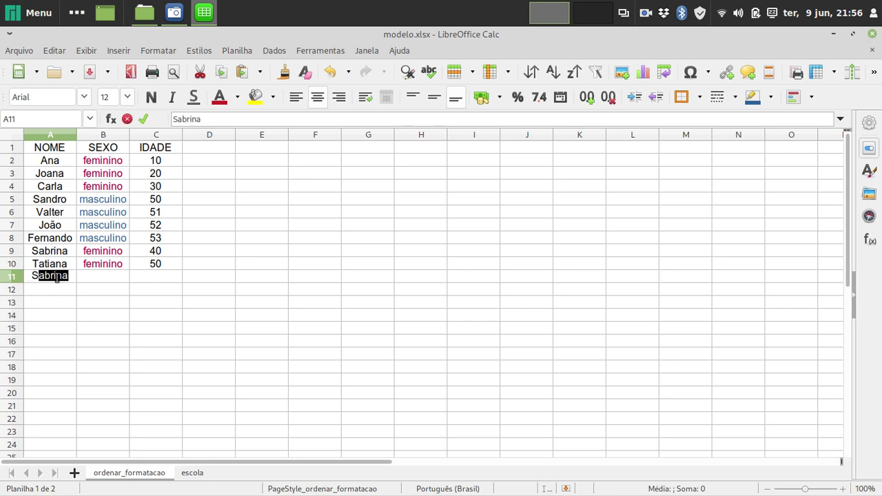
type("andra")
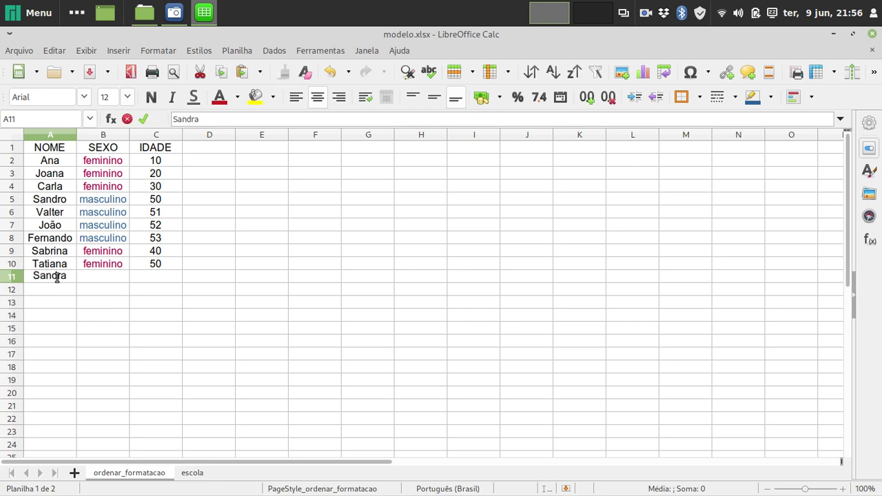
key("Tab")
type("f")
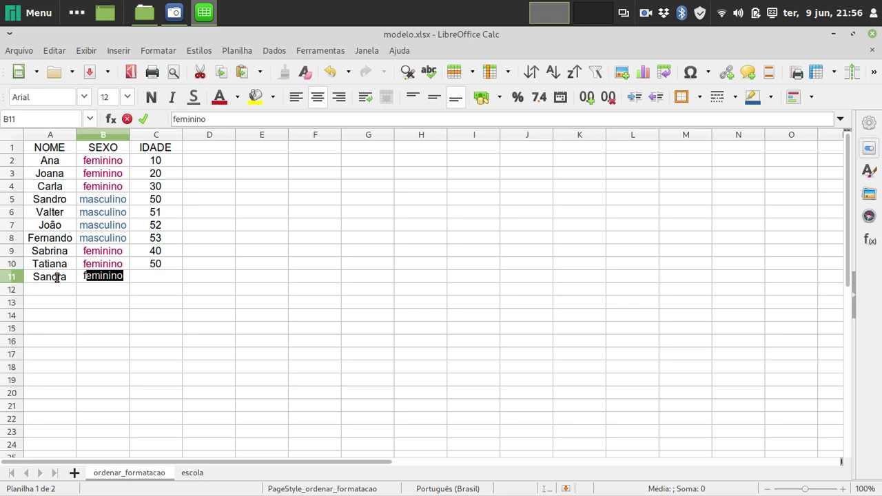
key("Tab")
type("34")
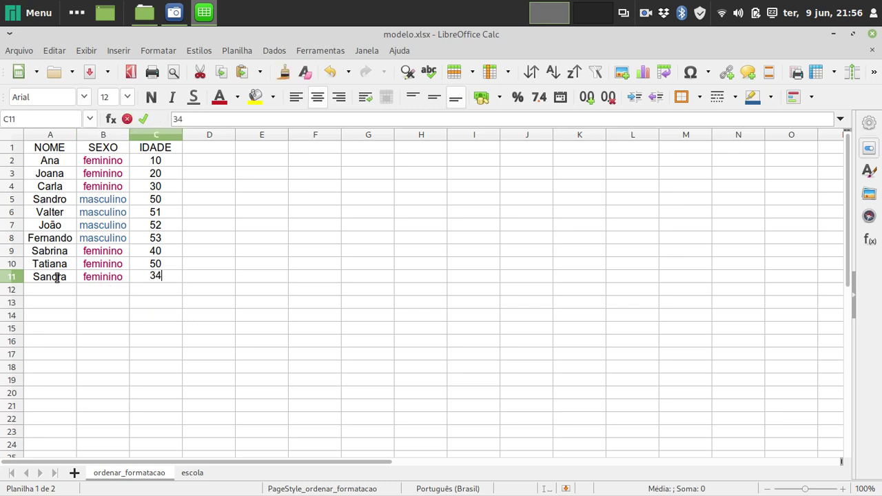
key("Tab")
Fill row 12 with a person's first name under NOME, feminino under SEXO and 31 under IDADE
key("Down")
key("Left")
key("Left")
key("Left")
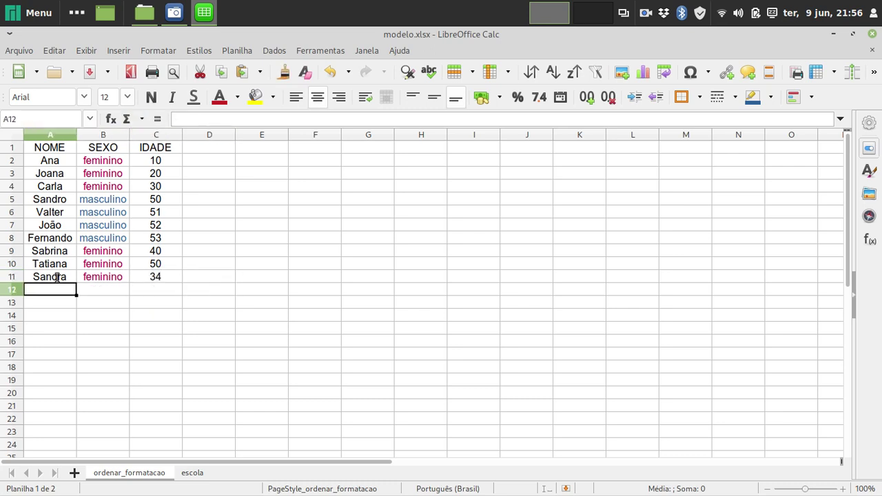
type("S")
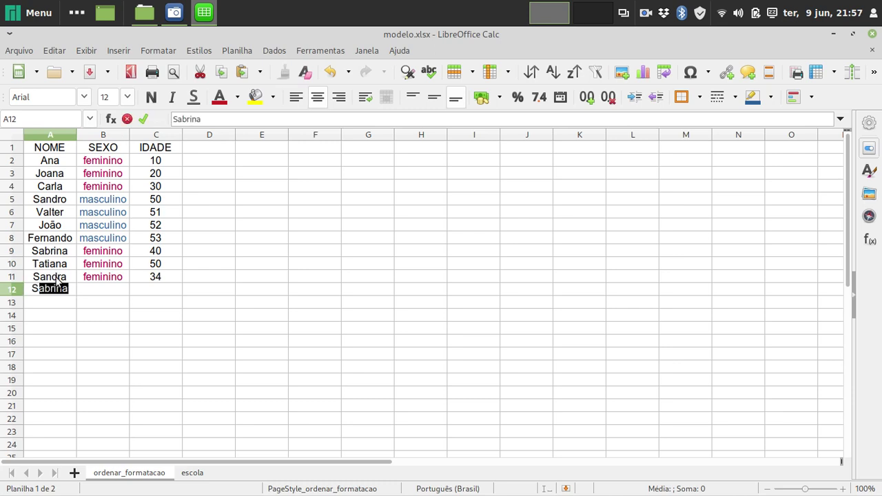
type("amanta")
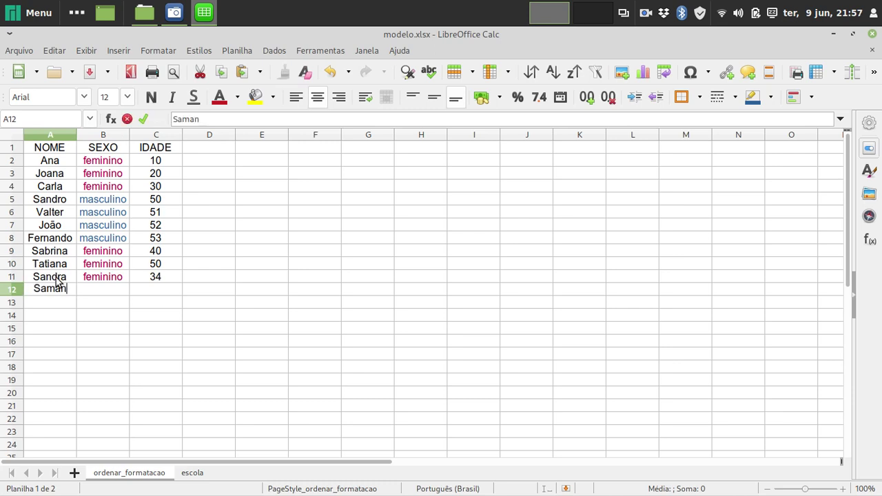
key("Tab")
type("feminino")
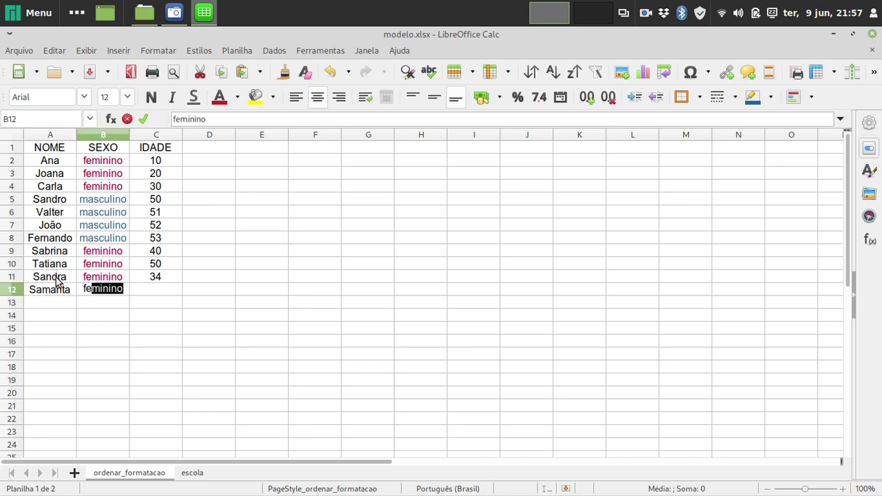
key("Tab")
type("31")
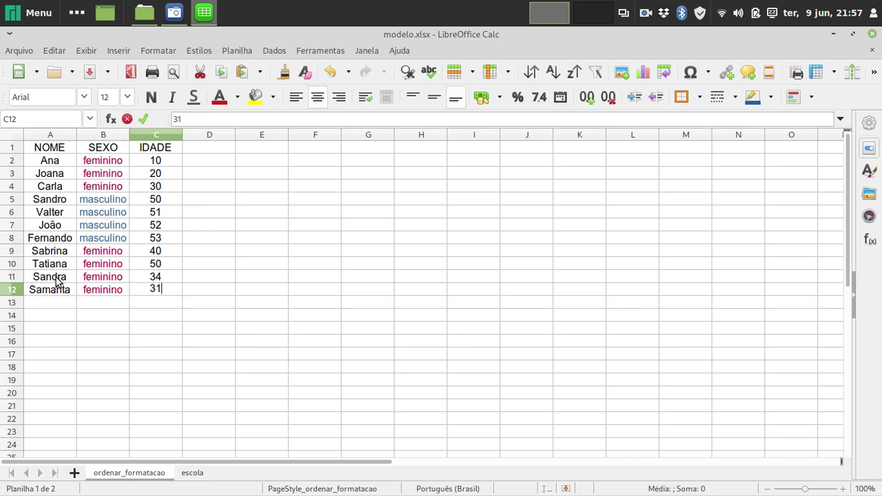
key("Return")
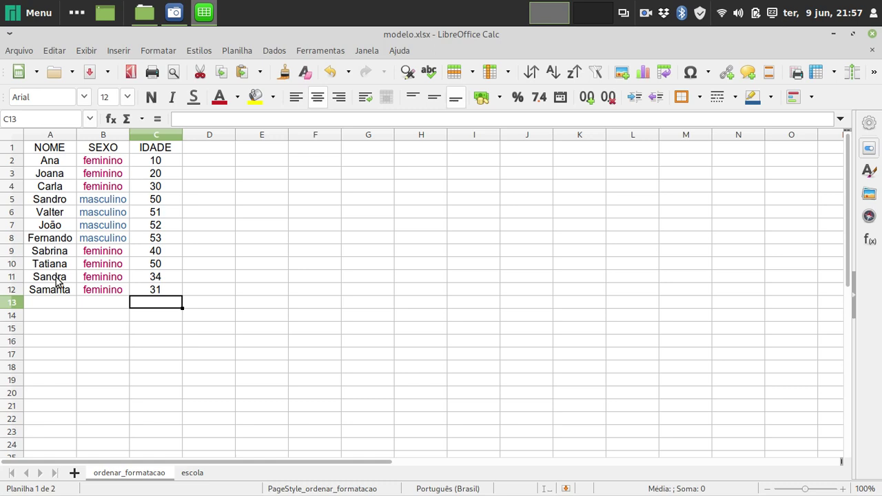
Switch to the escola sheet and examine the MÉDIA and SITUAÇÃO formulas in rows 4 and 8
left_click(193, 476)
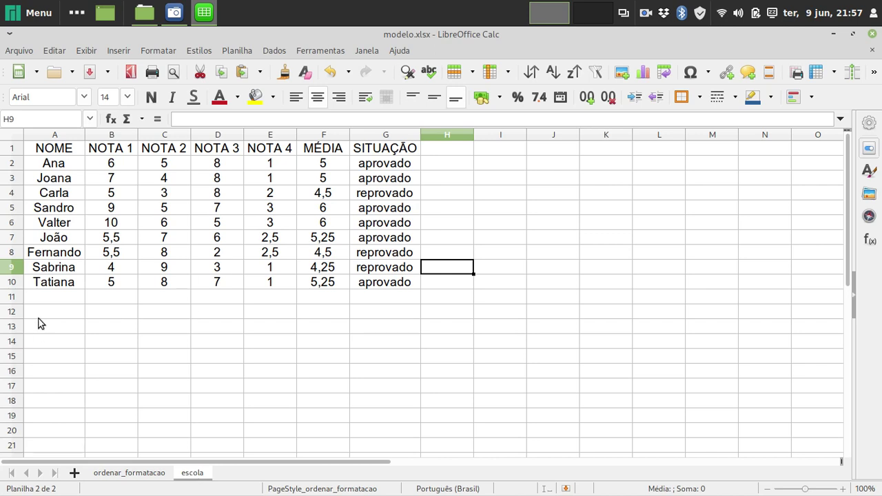
left_click(386, 135)
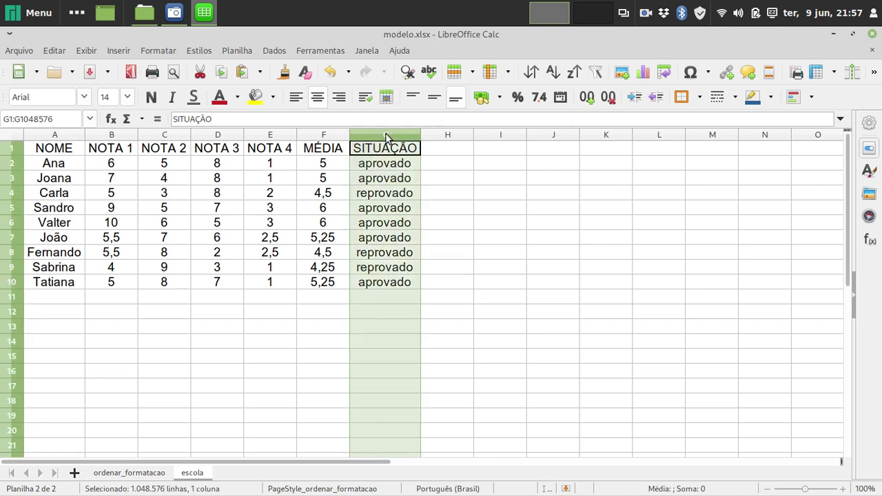
left_click(494, 211)
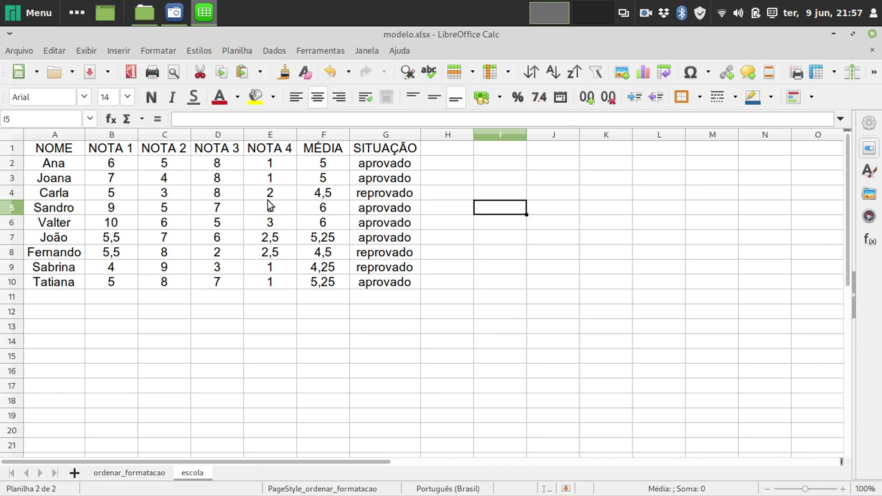
left_click(332, 196)
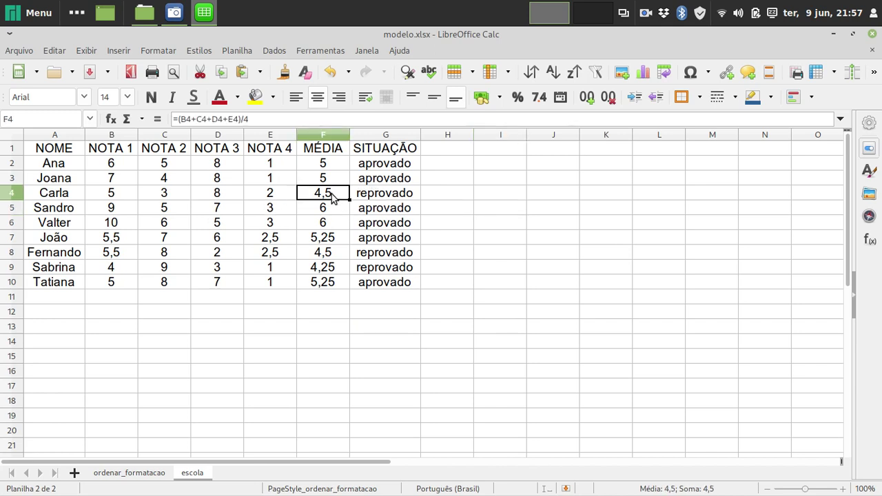
left_click(365, 197)
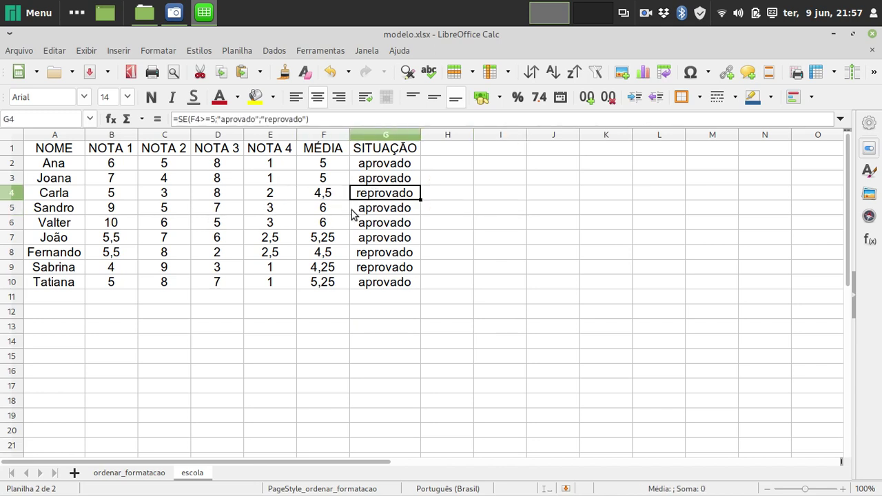
left_click(326, 254)
left_click(372, 254)
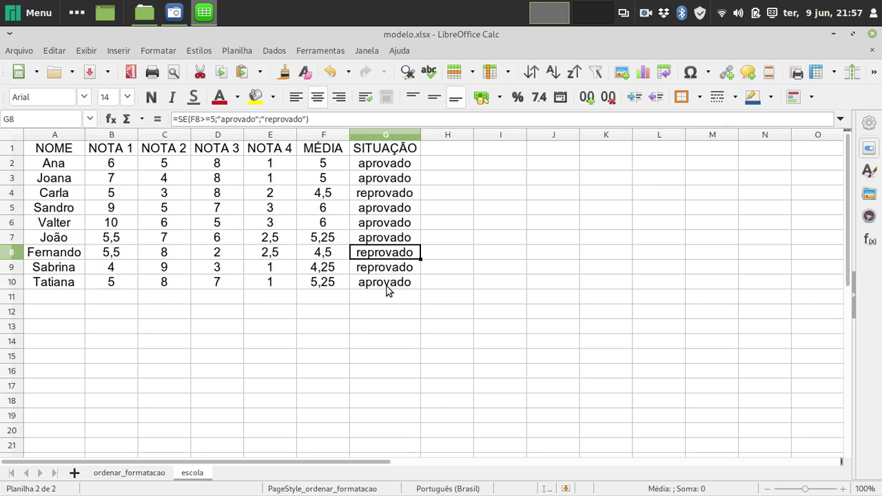
left_click(516, 269)
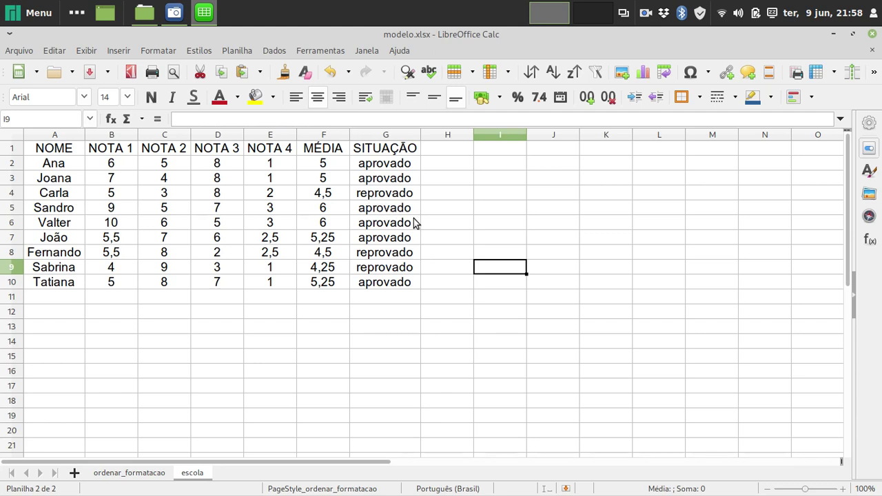
Start a conditional format for the whole SITUAÇÃO column with the condition that the cell value is equal to "aprovado"
left_click(389, 135)
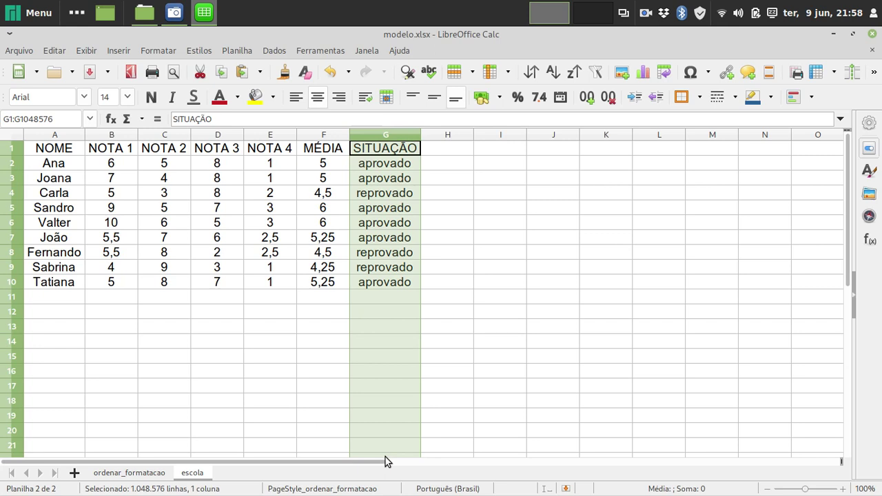
left_click(159, 51)
mouse_move(206, 309)
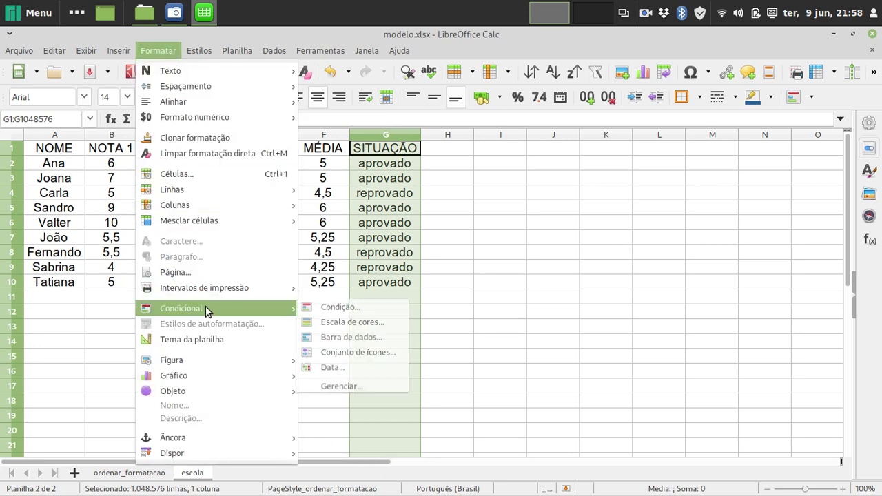
left_click(324, 311)
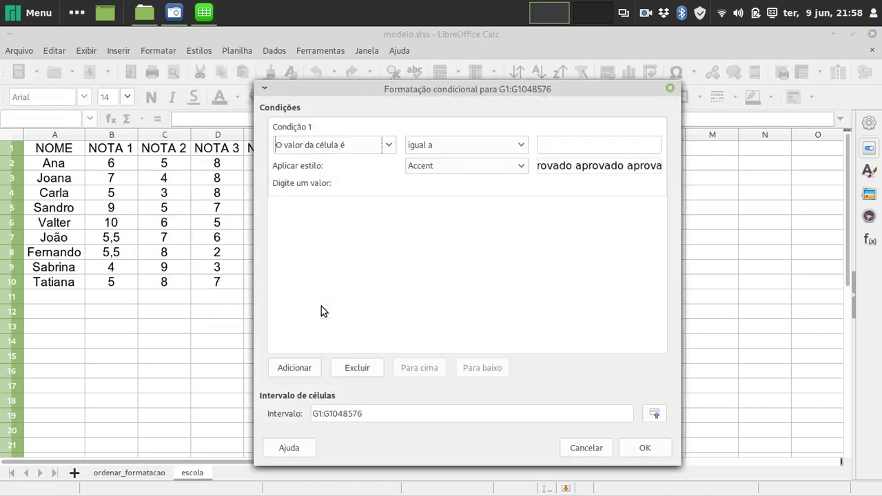
left_click_drag(354, 97, 526, 87)
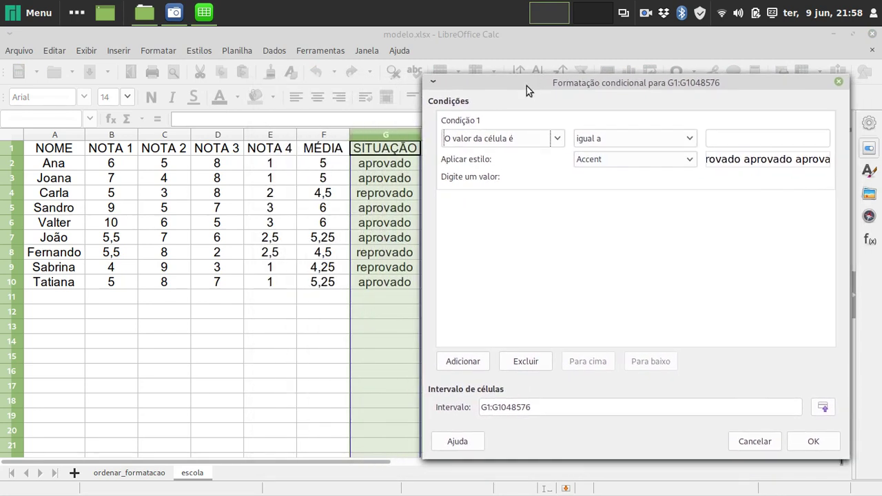
left_click(707, 138)
type("\"")
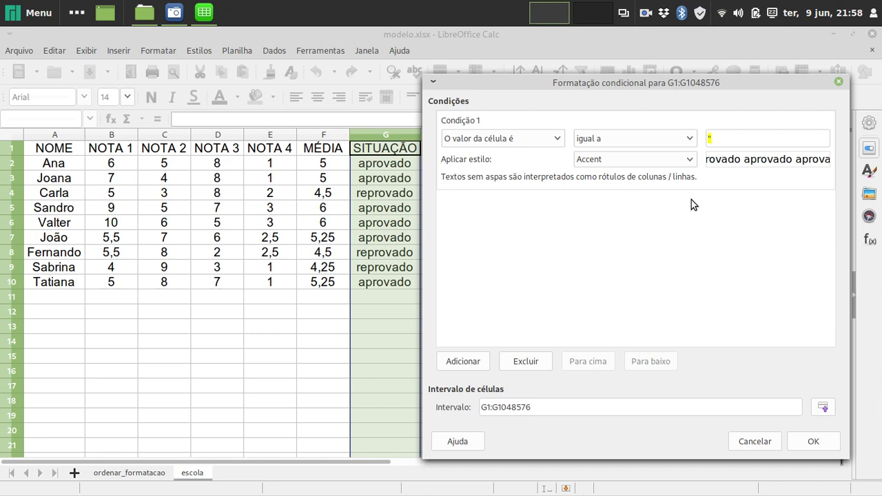
type("aprovado\"")
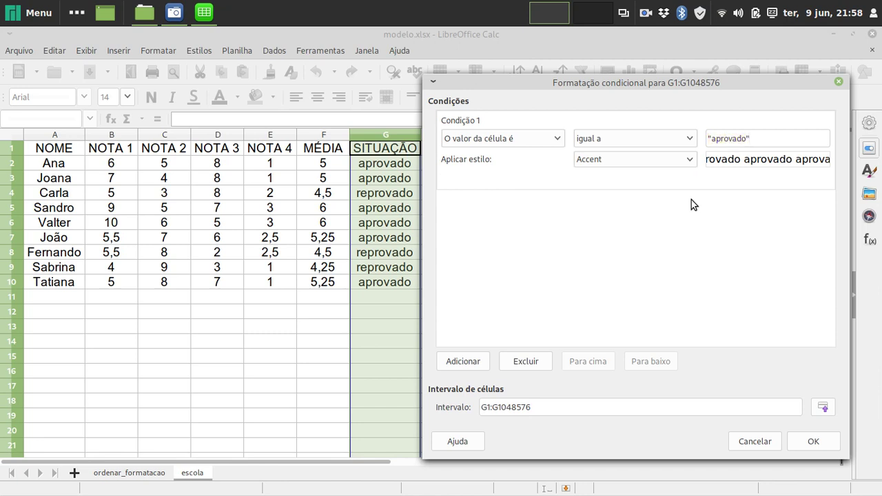
Create a new cell style with an Azul font colour for the "aprovado" condition
left_click(663, 160)
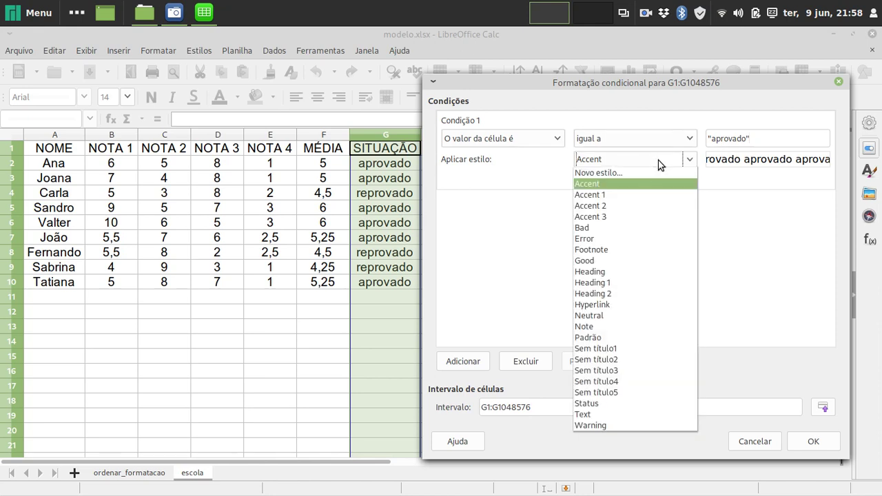
left_click(621, 173)
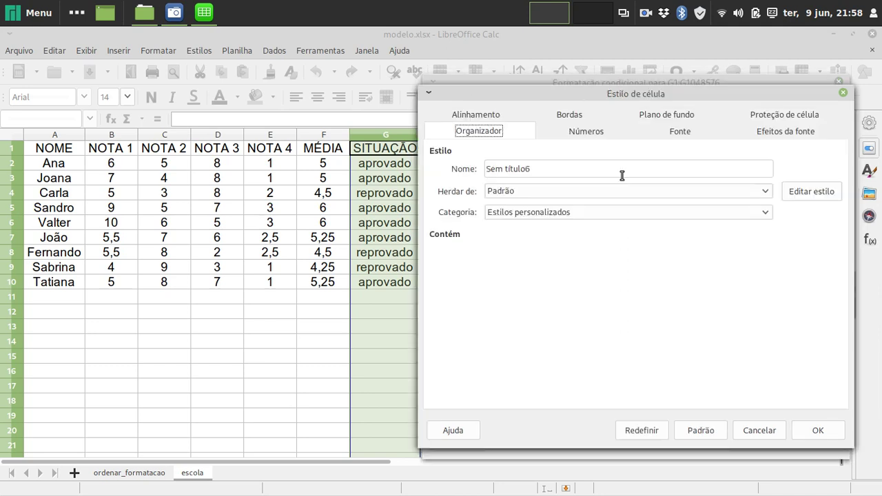
left_click(776, 130)
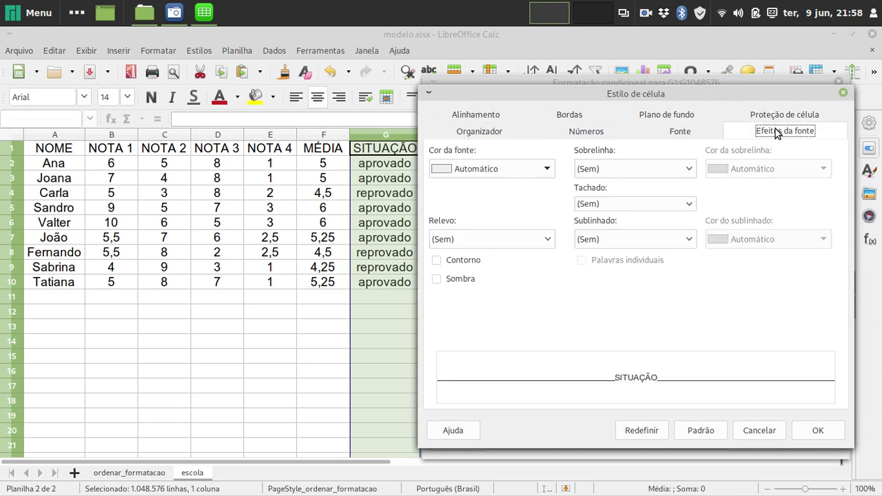
left_click(547, 172)
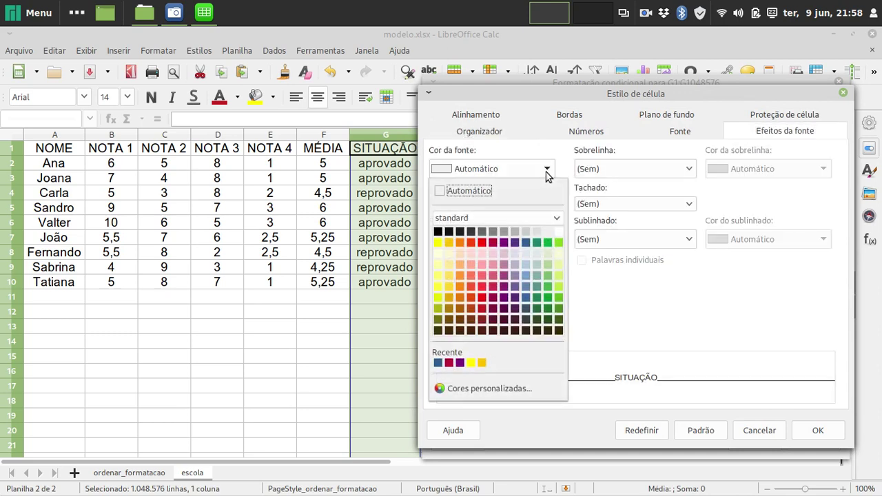
left_click(526, 242)
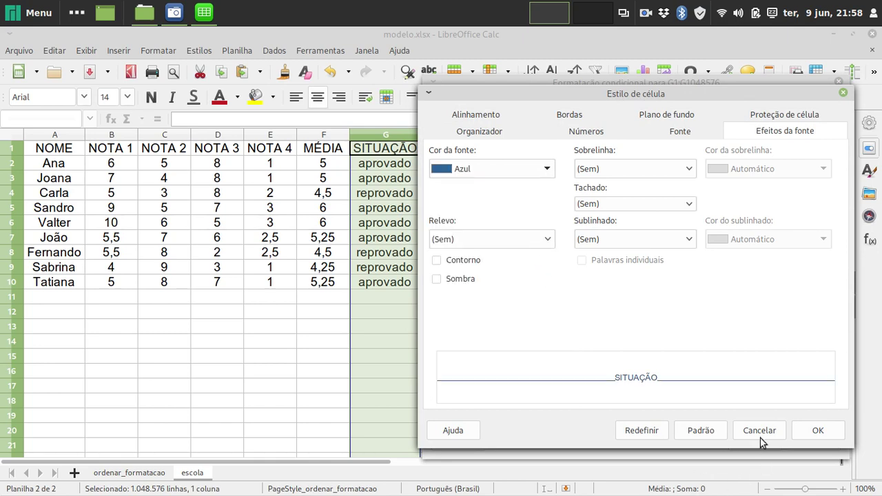
left_click(815, 431)
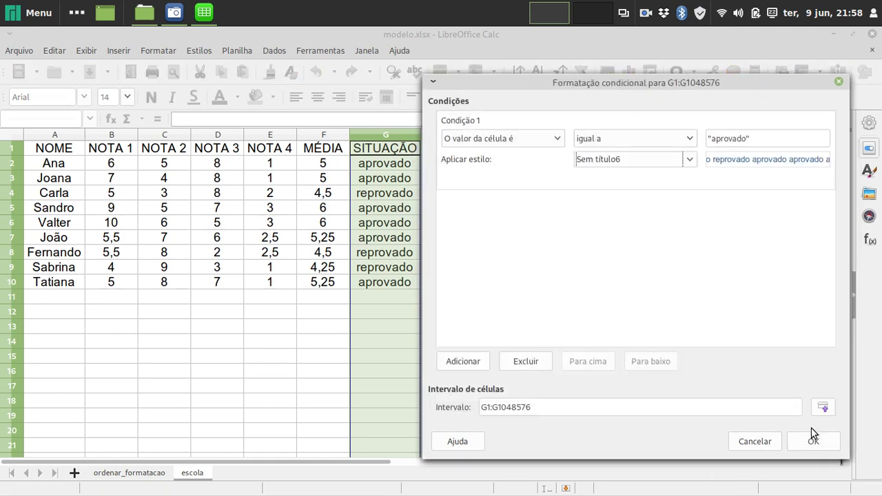
Add a second condition that the cell value is equal to "reprovado"
left_click(463, 364)
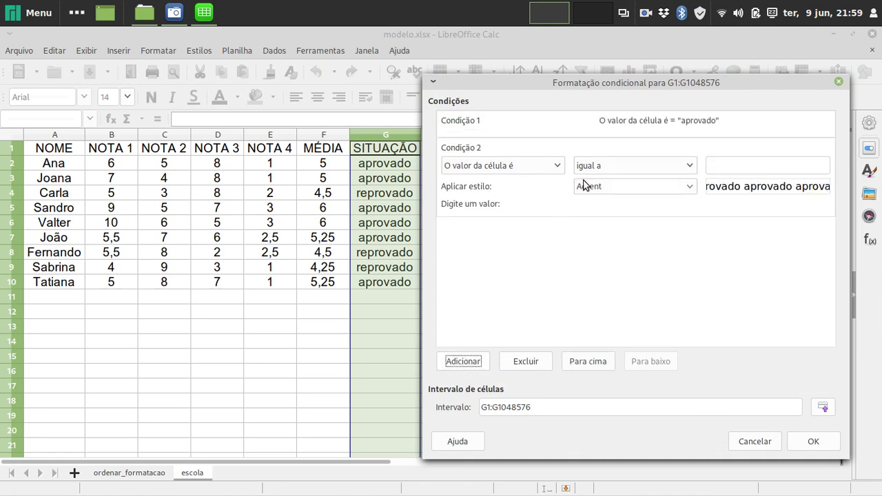
left_click(725, 165)
type("\"rep")
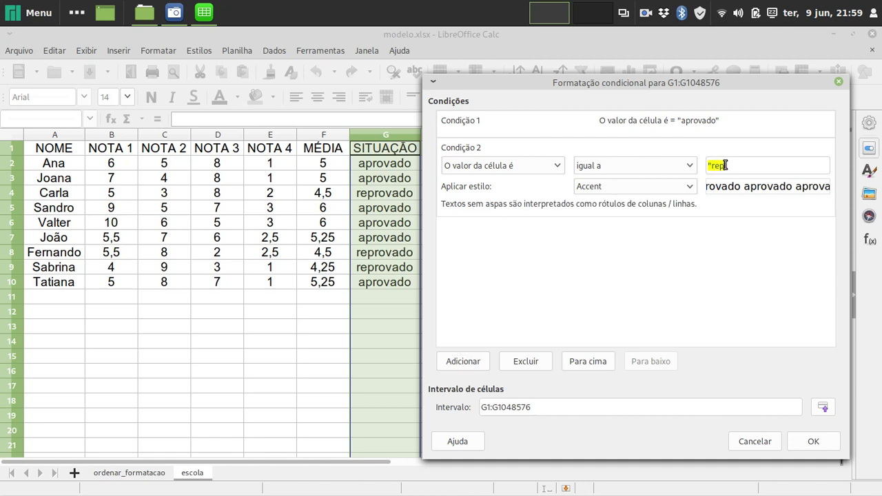
type("rovado\"")
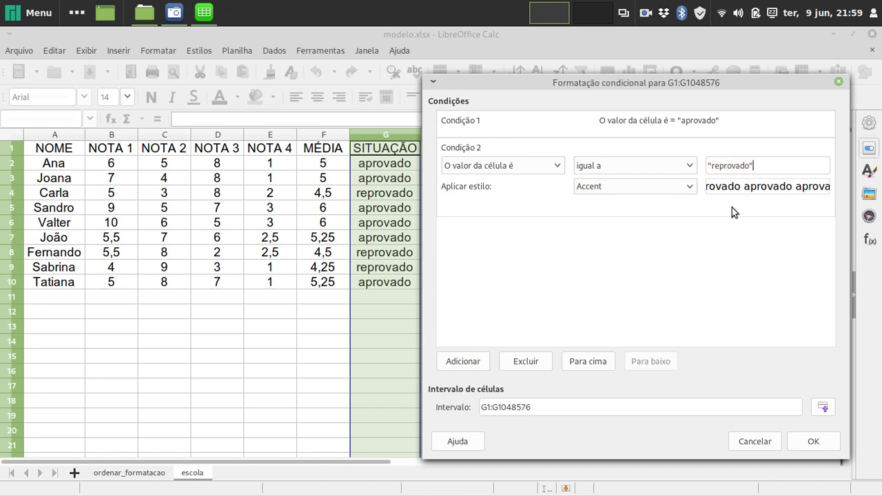
Give the "reprovado" condition a new cell style with a Vermelho font colour and apply the conditional formatting
left_click(691, 186)
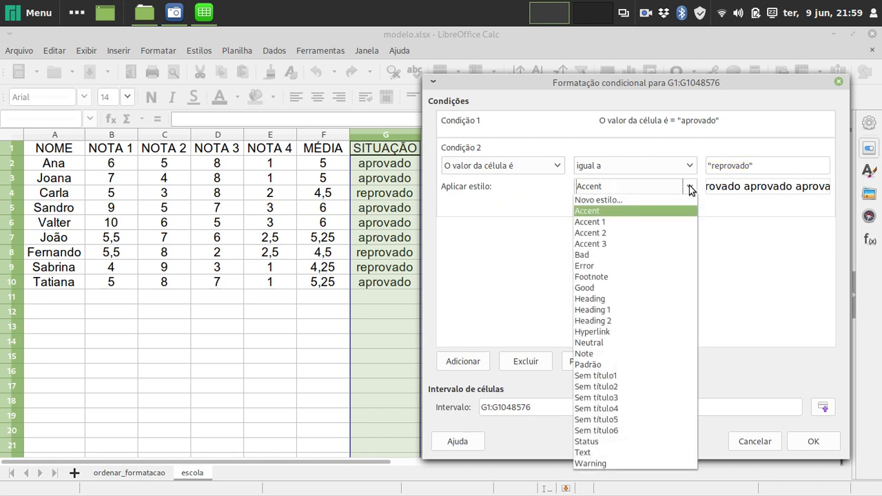
left_click(636, 201)
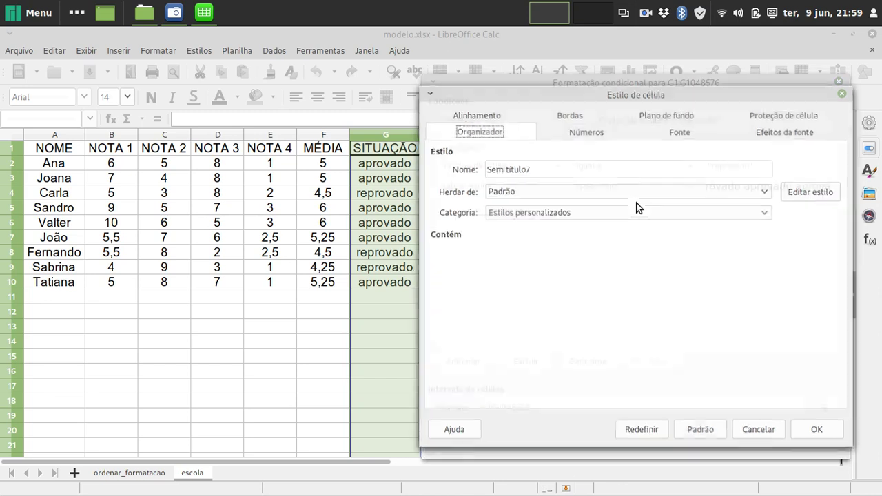
left_click(773, 133)
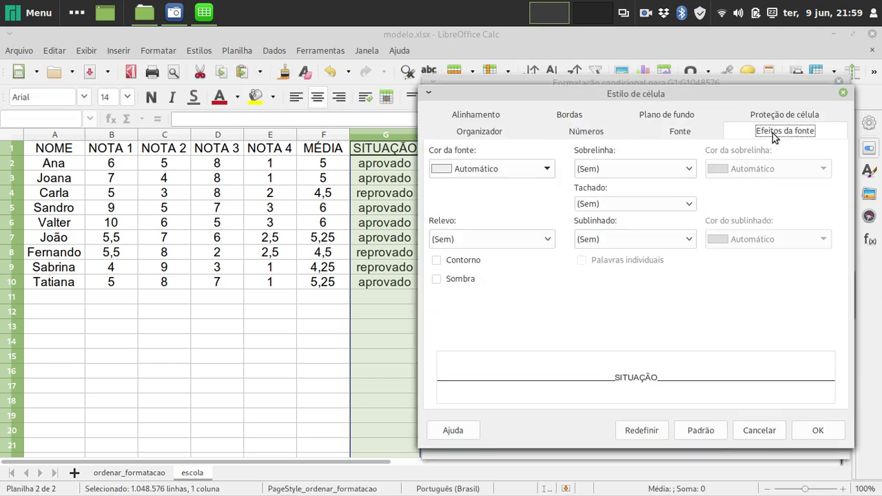
left_click(547, 170)
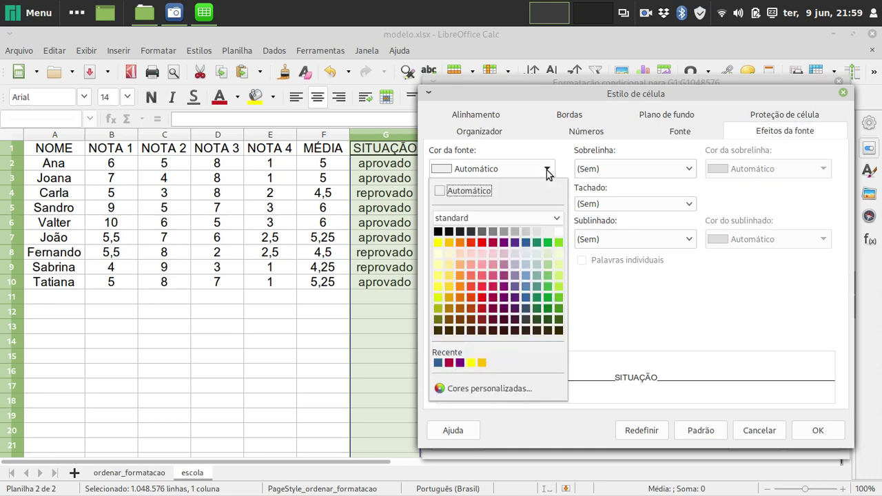
left_click(483, 241)
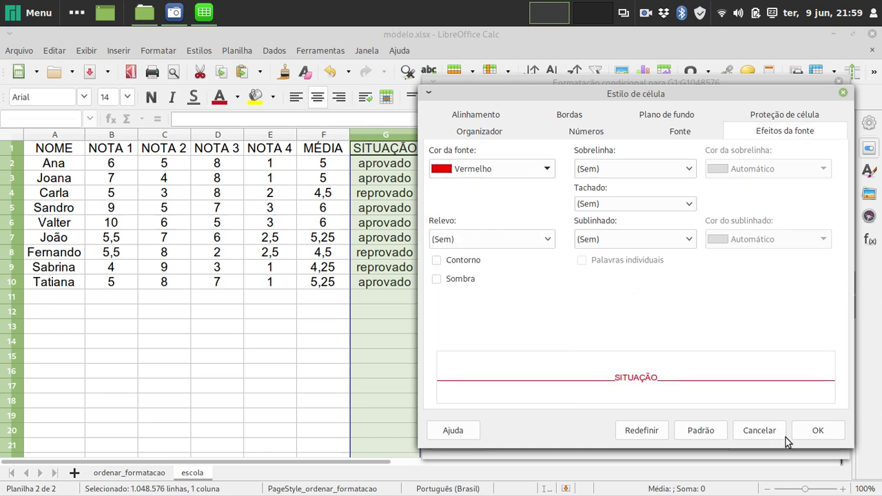
left_click(802, 431)
left_click(802, 441)
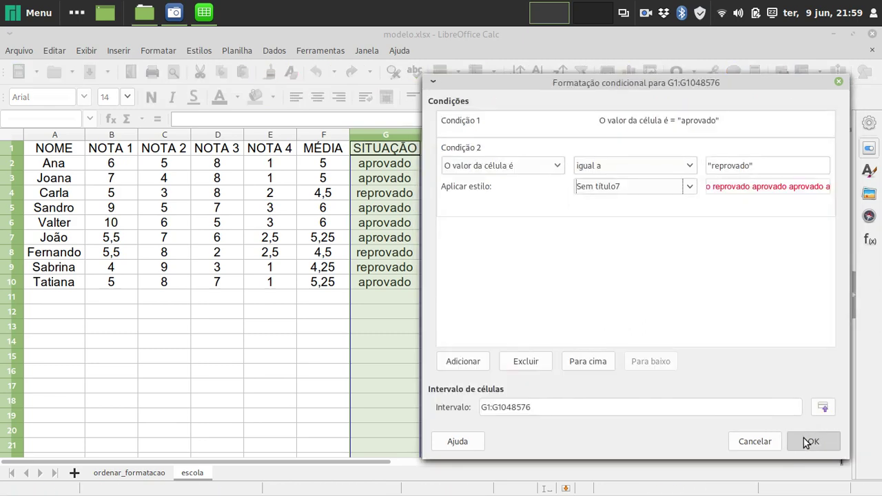
left_click(545, 287)
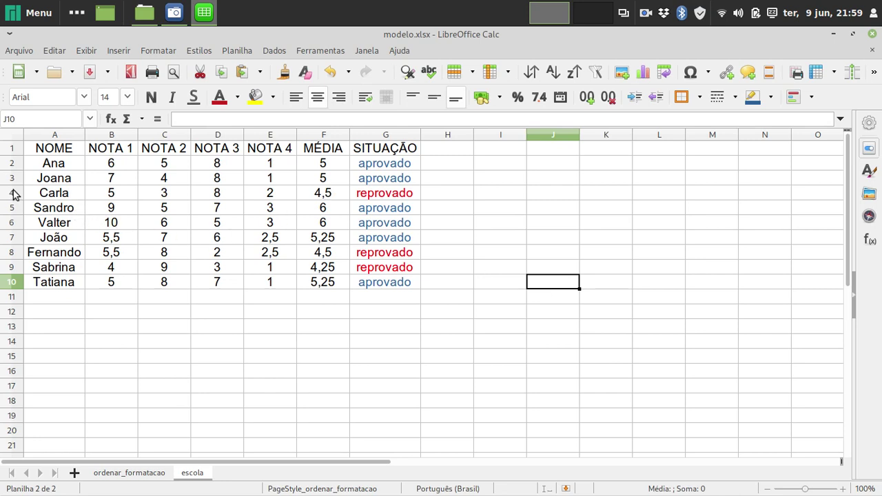
Examine the student rows marked "reprovado" on the escola sheet, rows 4, 8 and 9
left_click(53, 194)
left_click(11, 193)
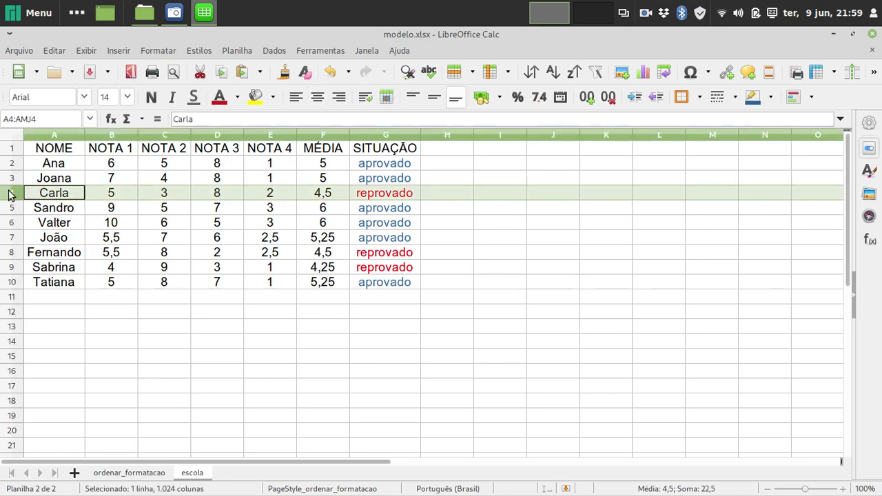
left_click(11, 253)
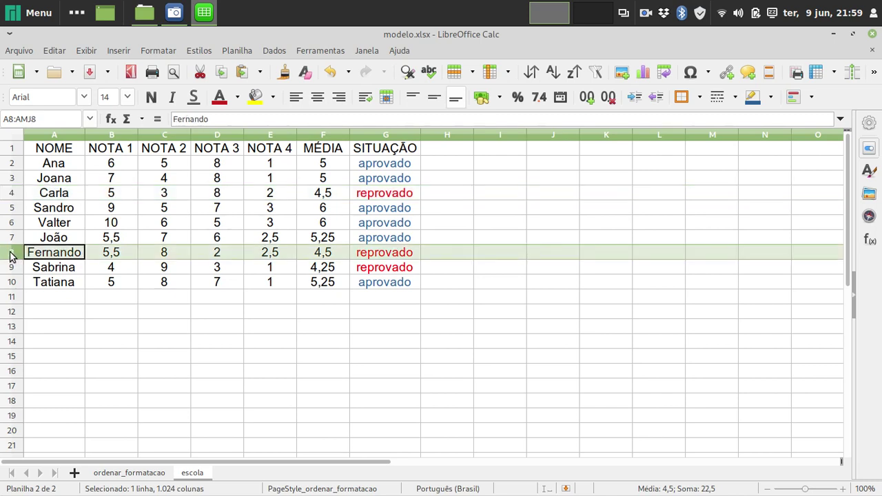
left_click(12, 268)
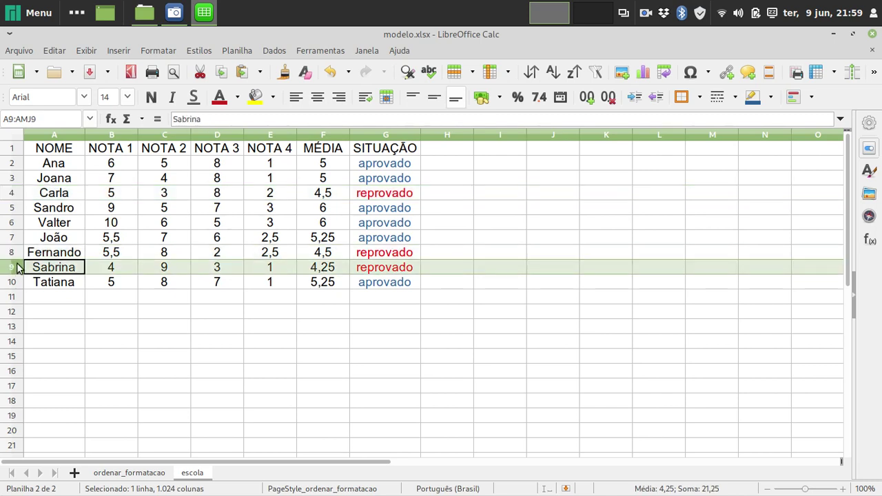
Set NOTA 1 to NOTA 4 in row 3 to 1 and check that row's MÉDIA and SITUAÇÃO
left_click(119, 166)
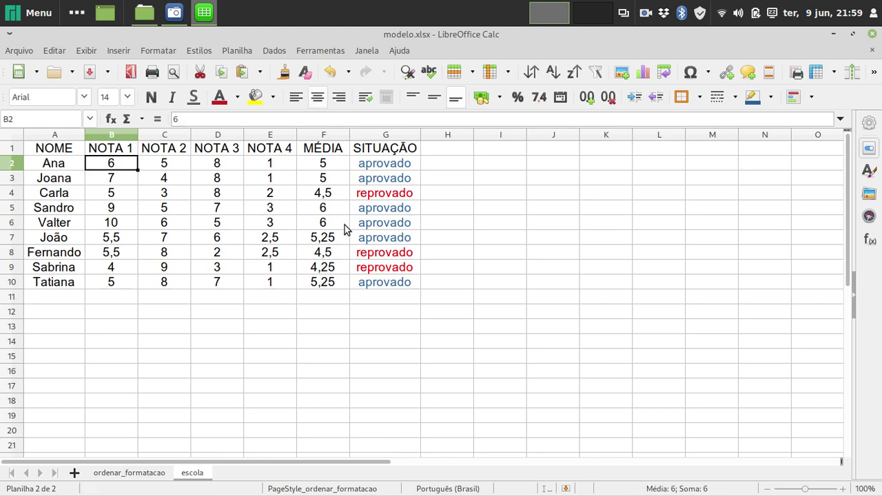
key("Down")
key("Right")
key("Right")
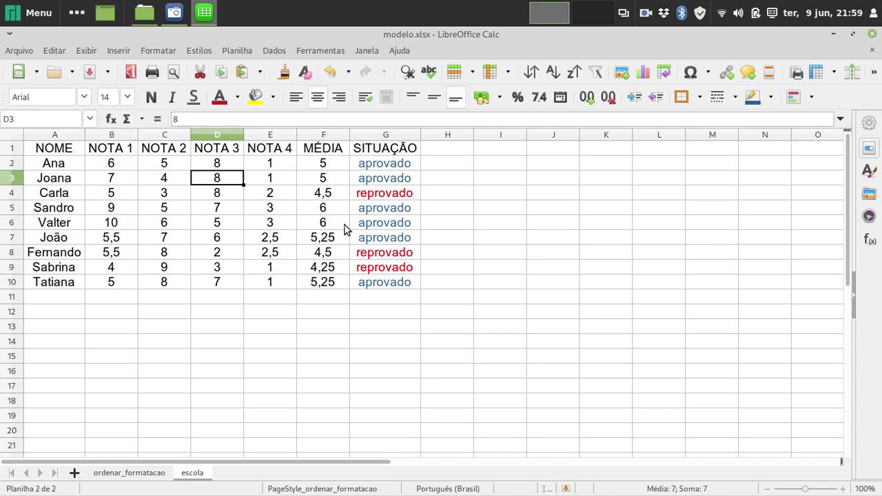
key("Left")
key("Left")
type("1")
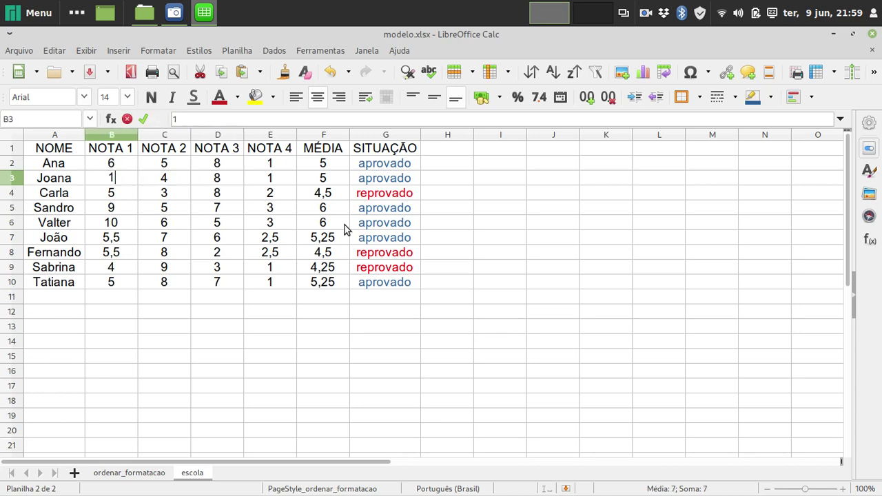
key("Tab")
type("1")
key("Tab")
type("1")
key("Tab")
type("1")
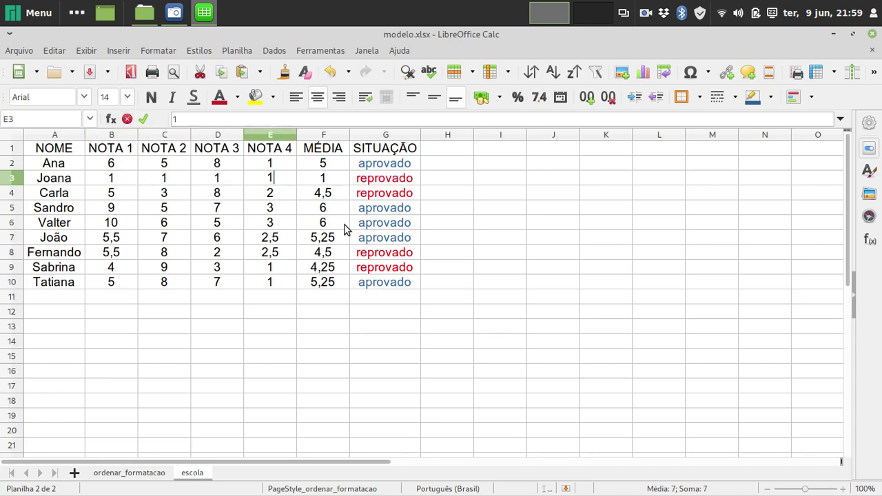
key("Return")
key("Up")
key("Right")
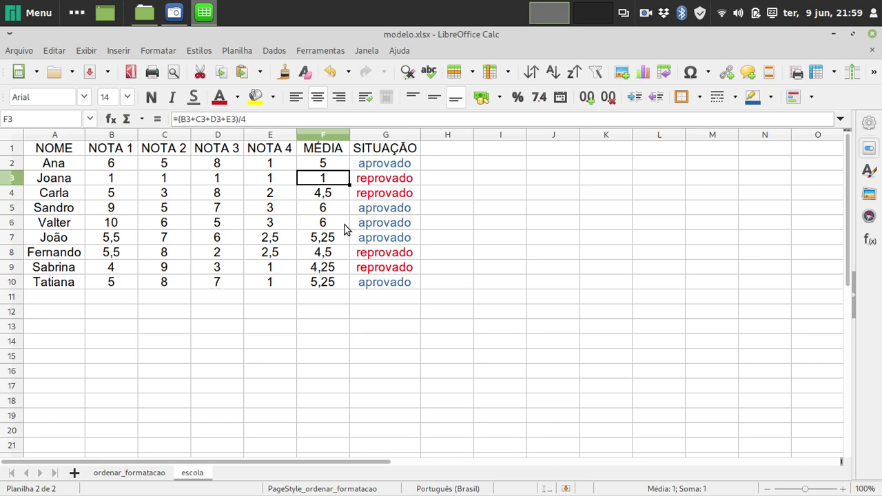
key("Right")
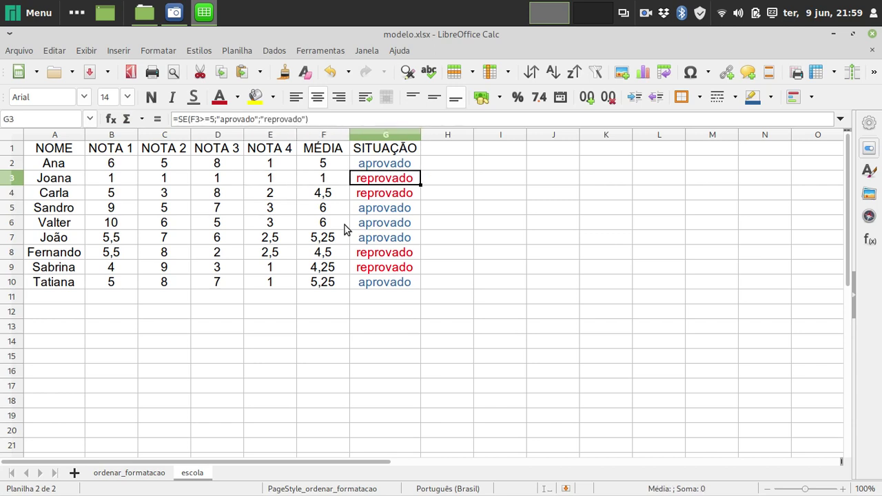
Set NOTA 1 to NOTA 4 in row 3 to 10 and check that row's SITUAÇÃO
key("Left")
key("Left")
key("Left")
key("Left")
key("Left")
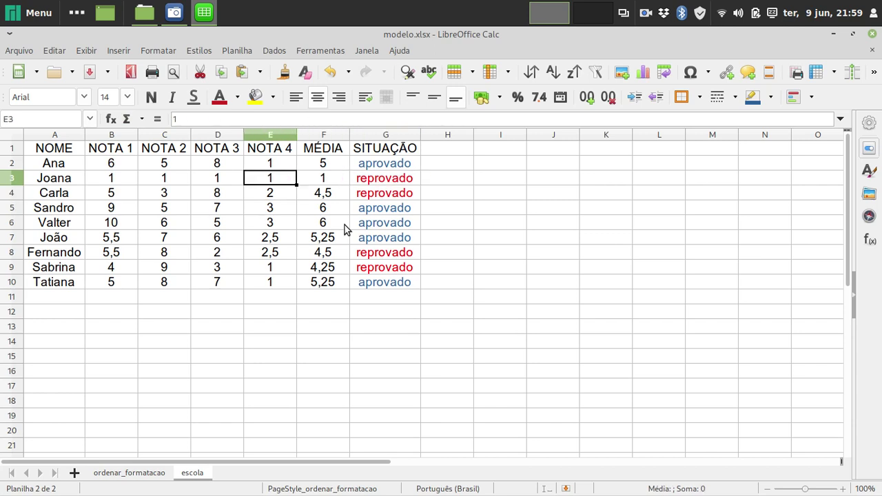
type("10")
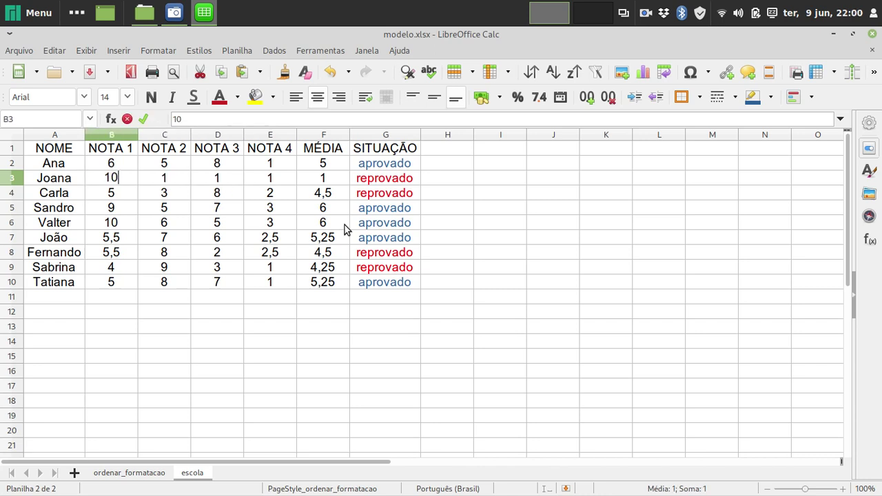
key("Right")
type("10")
key("Right")
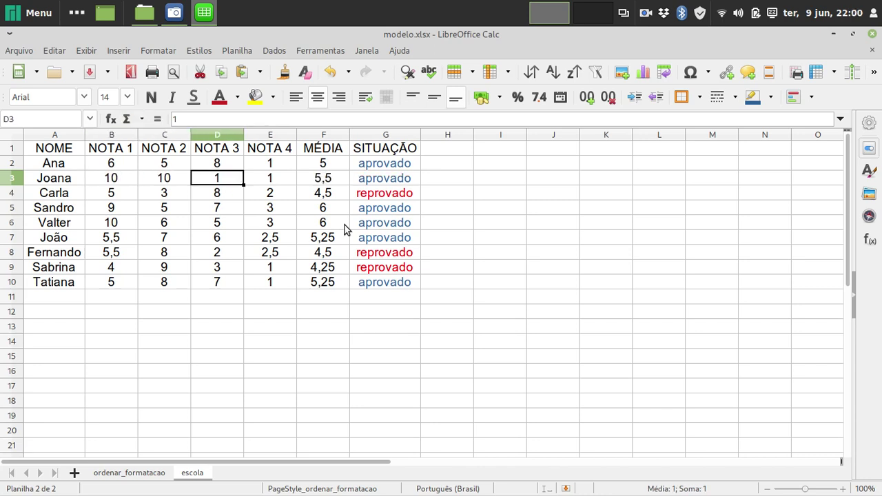
type("10")
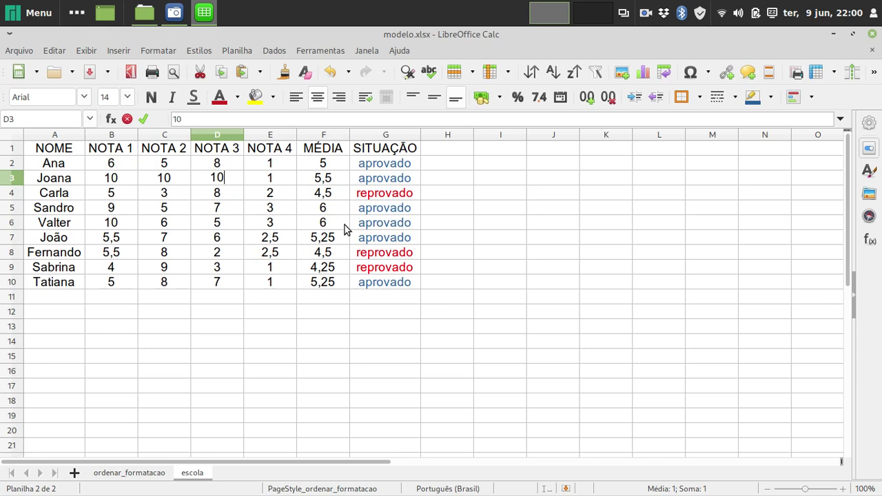
key("Right")
type("10")
key("Return")
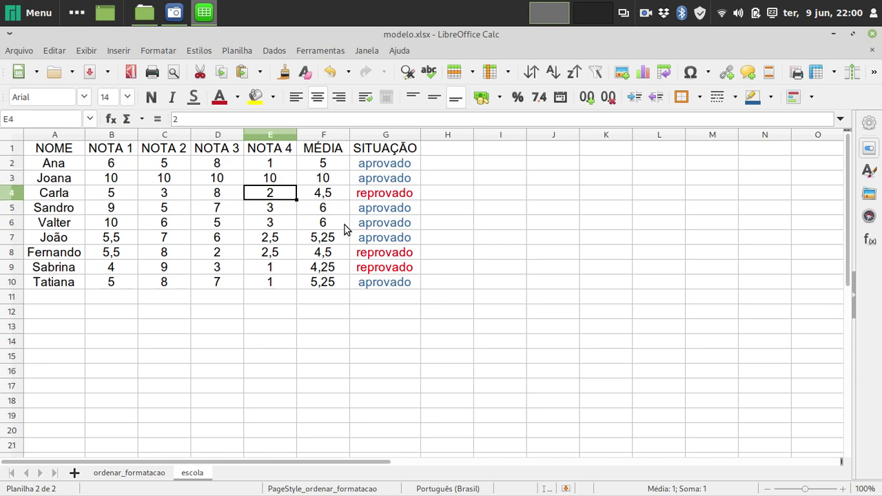
key("Right")
key("Right")
key("Up")
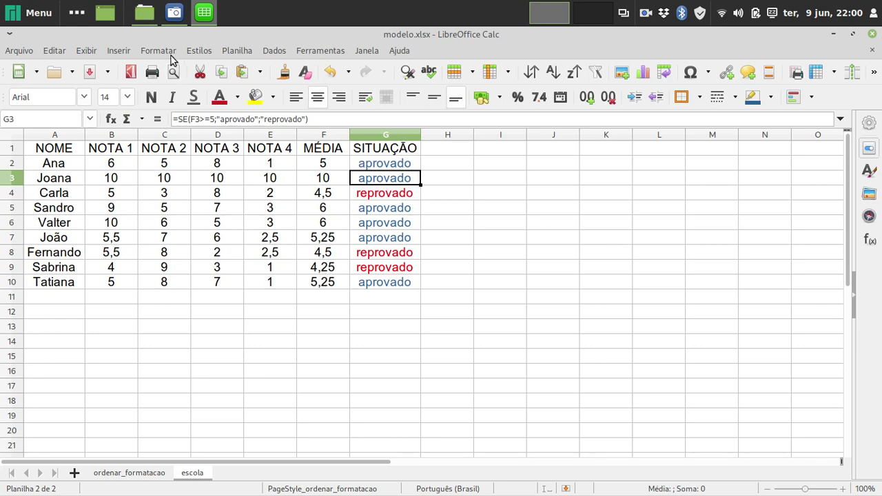
Review the coloured SEXO column on the ordenar_formatacao sheet and the coloured SITUAÇÃO column on the escola sheet
left_click(152, 475)
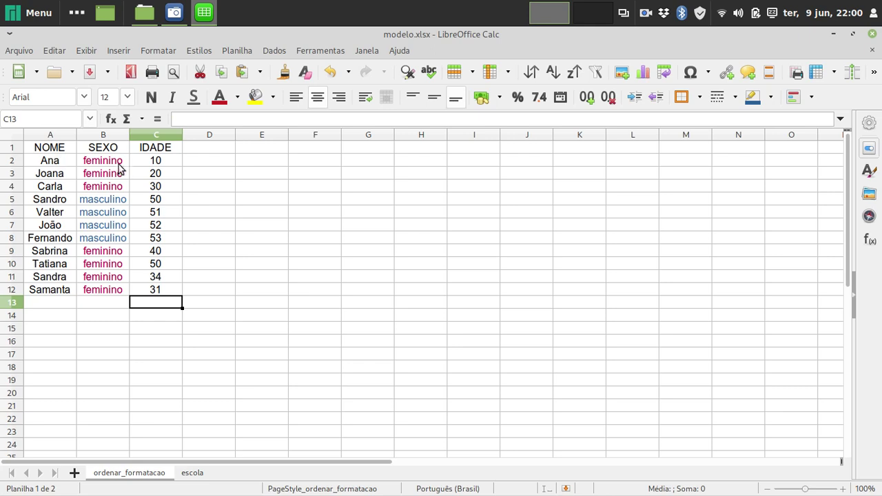
left_click(191, 473)
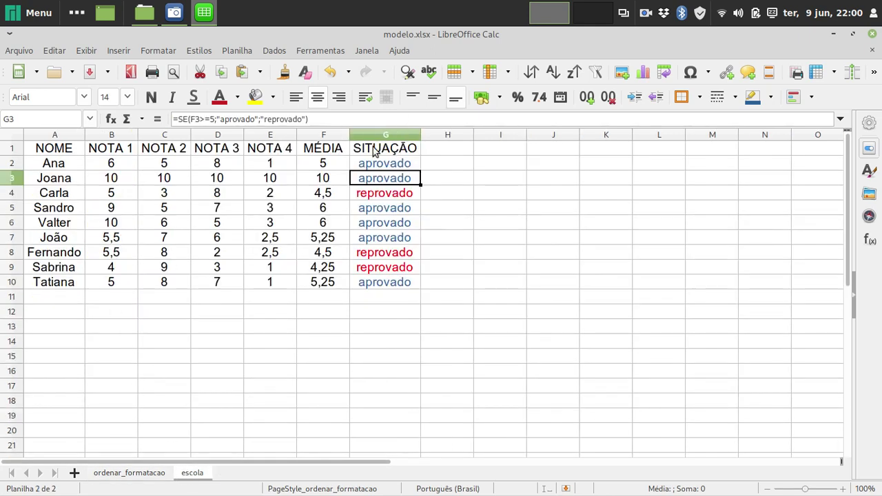
left_click(347, 346)
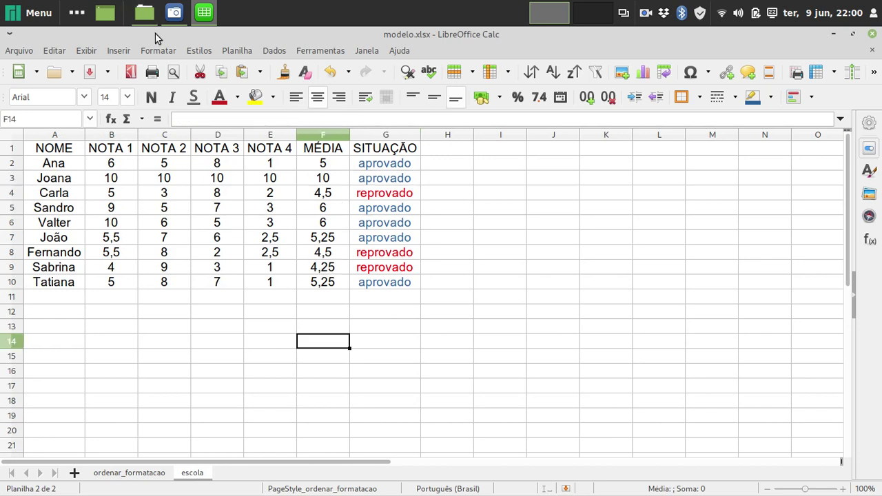
left_click(150, 474)
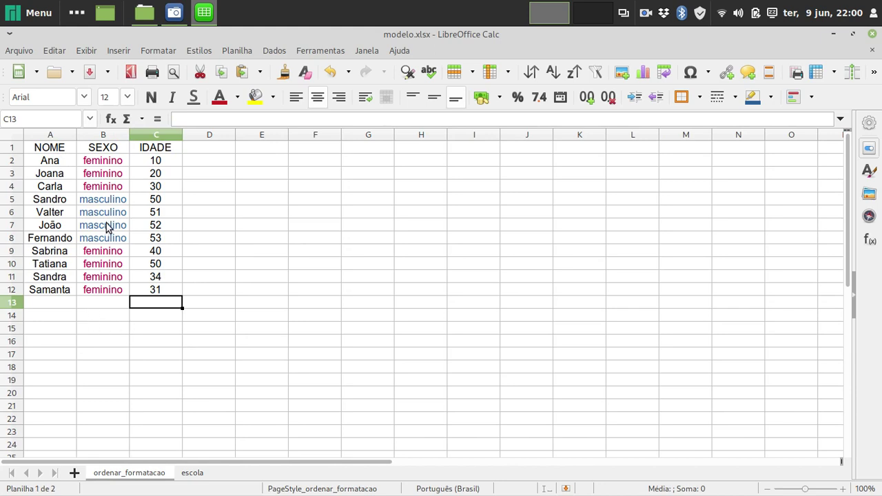
left_click(111, 164)
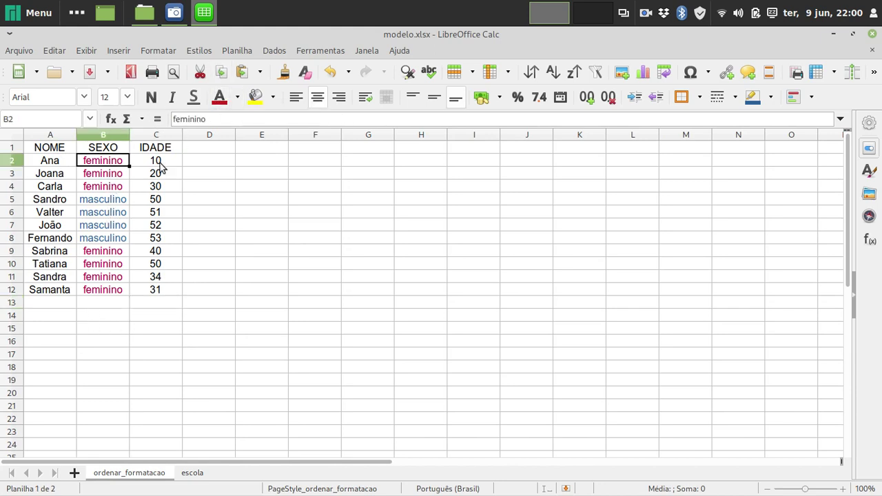
left_click(118, 199)
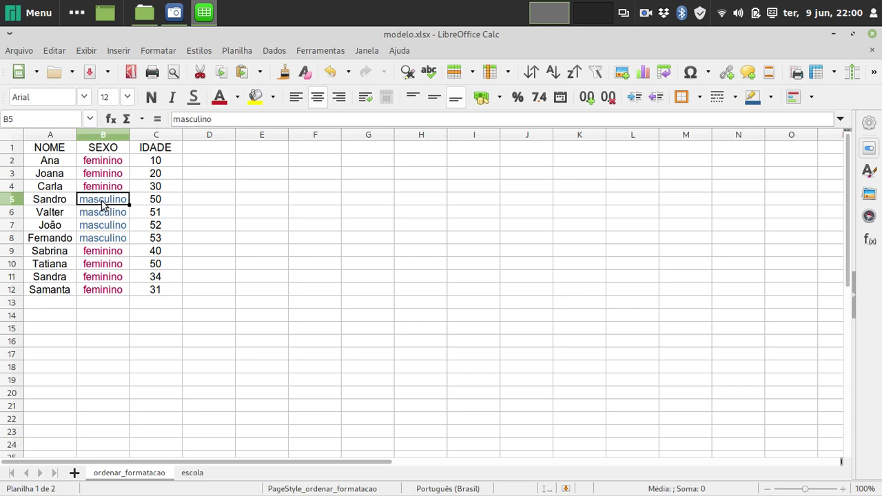
left_click(12, 161)
left_click_drag(13, 162, 17, 302)
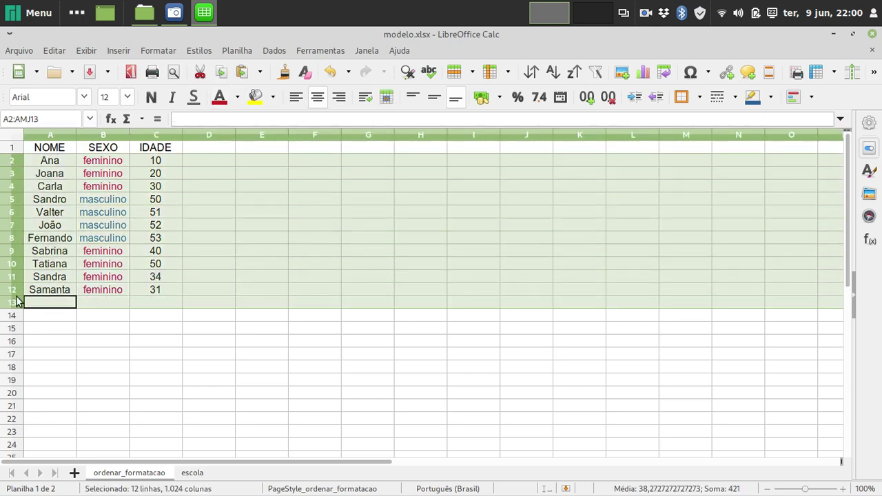
left_click(192, 474)
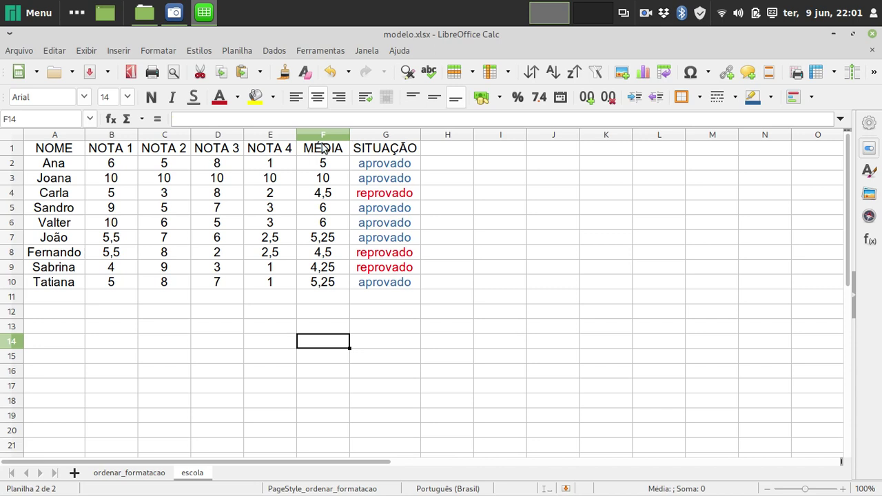
left_click(531, 262)
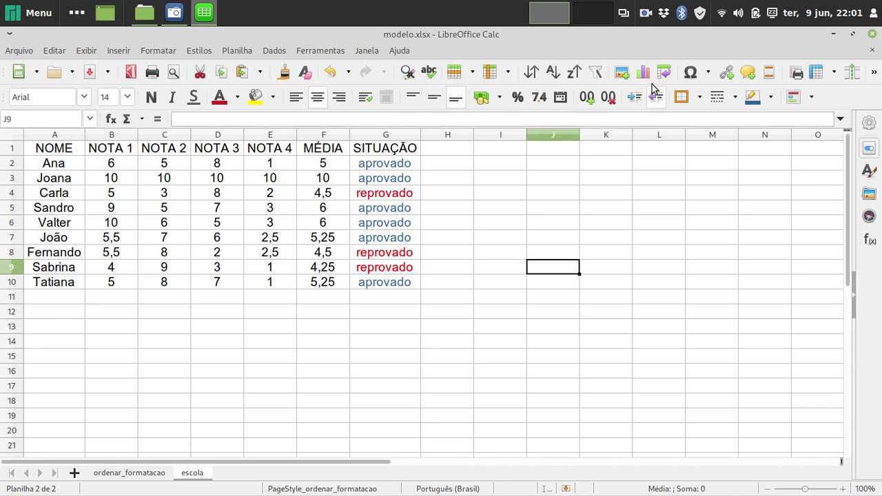
left_click(642, 14)
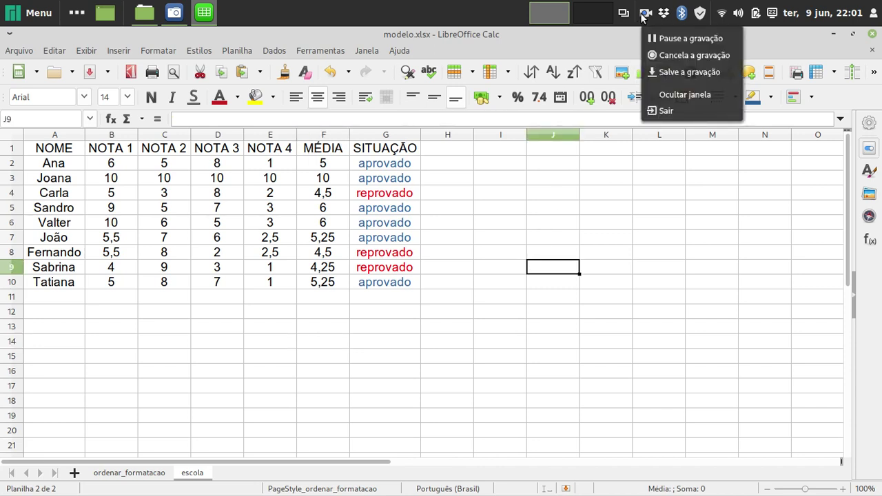